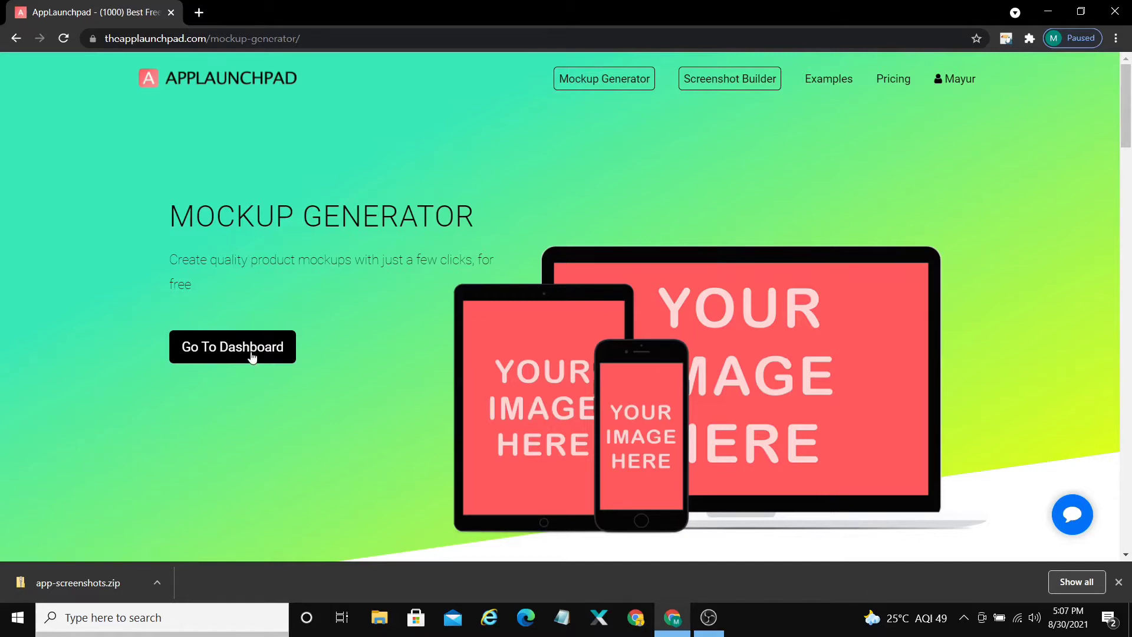
Open the mockup generator dashboard and browse the available iPhone mockup templates
click(254, 358)
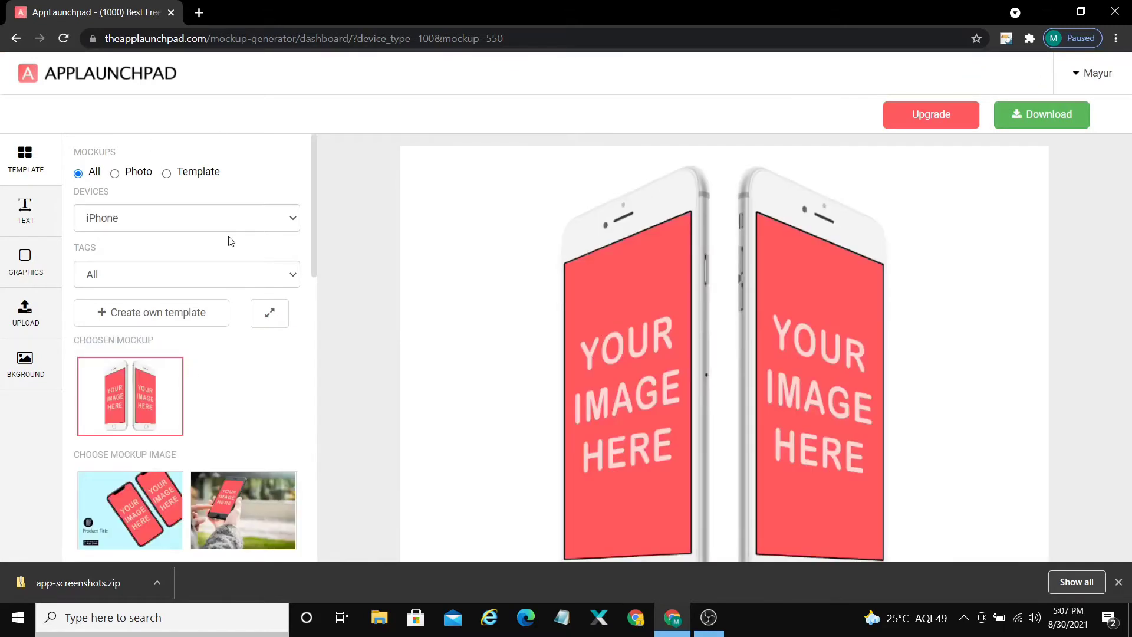
scroll(260, 361, down, 10)
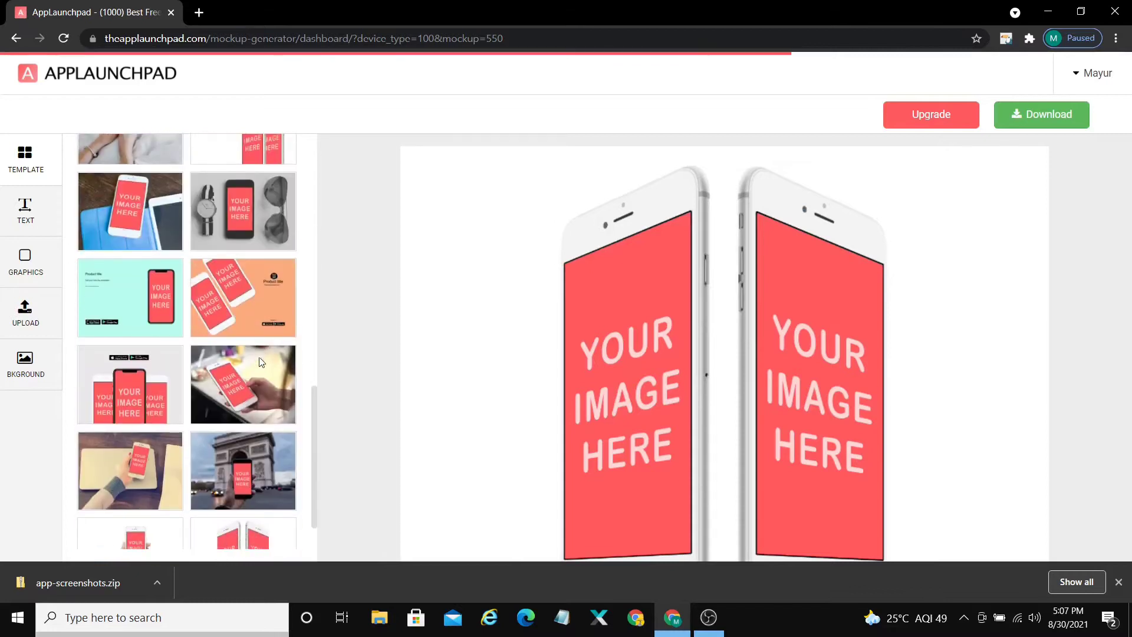
scroll(261, 360, down, 5)
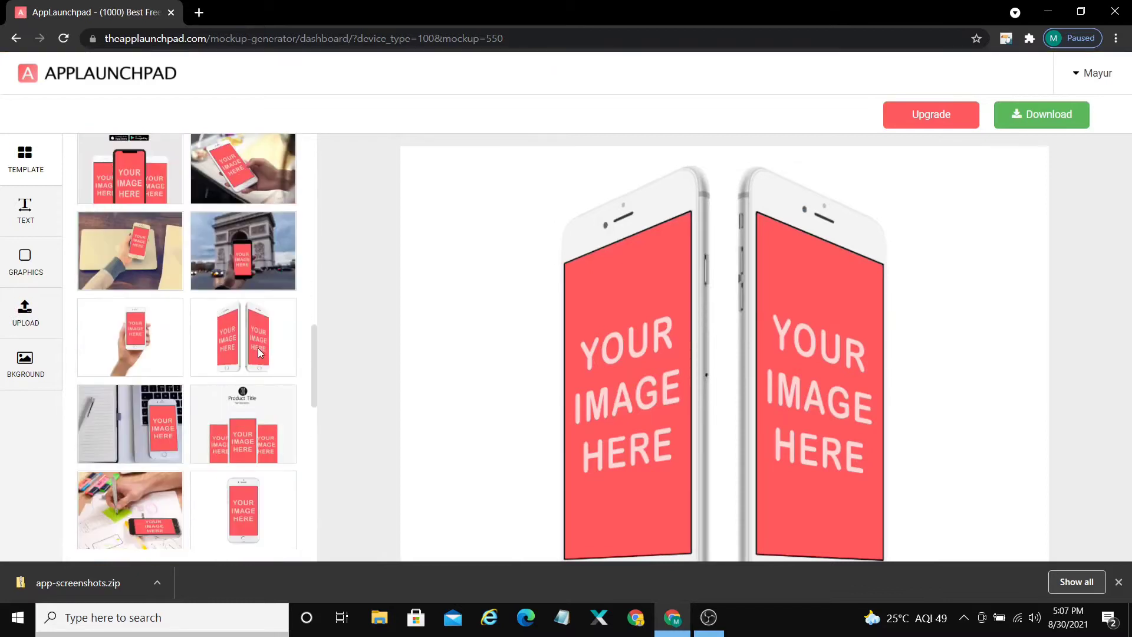
scroll(258, 352, up, 10)
scroll(257, 351, up, 5)
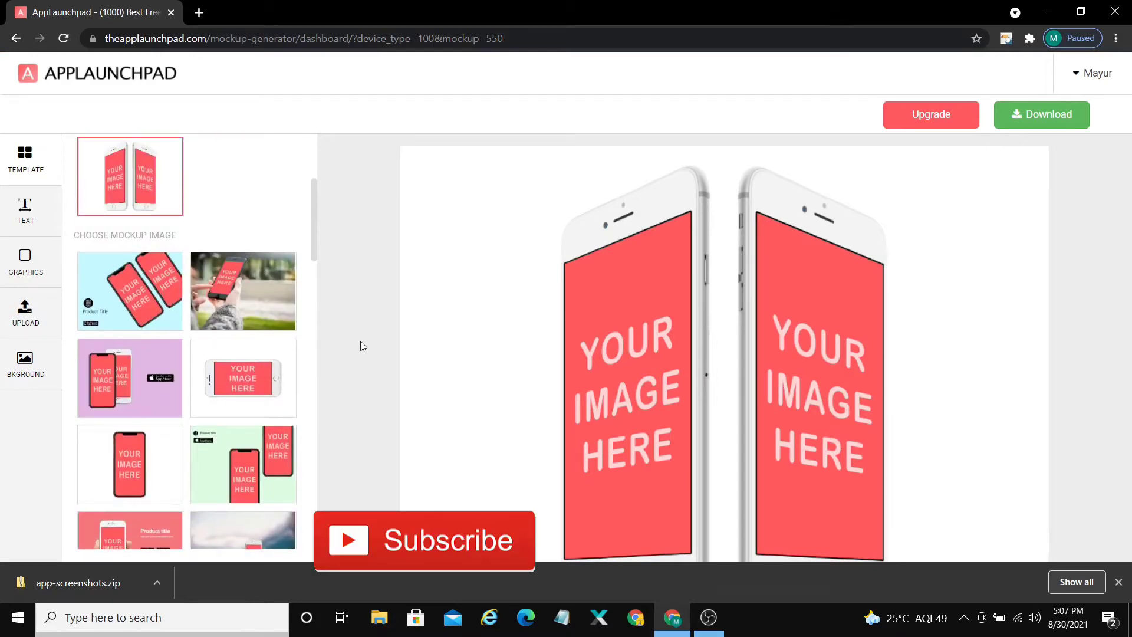
scroll(266, 284, up, 3)
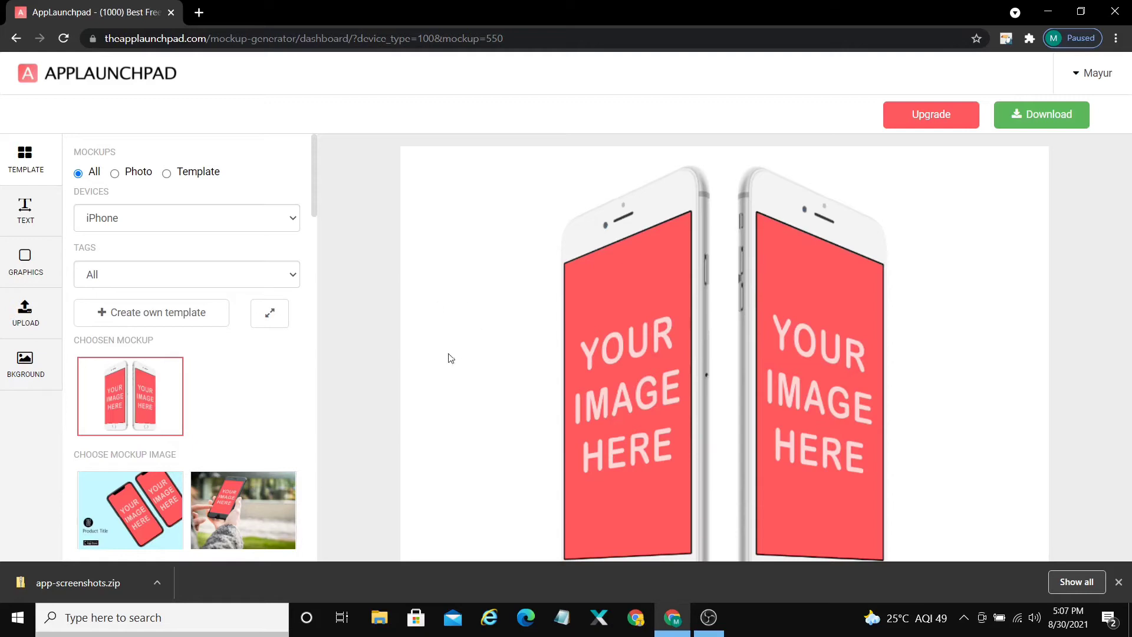
scroll(174, 450, down, 3)
scroll(175, 413, up, 3)
Filter the mockup templates to Android devices
click(289, 220)
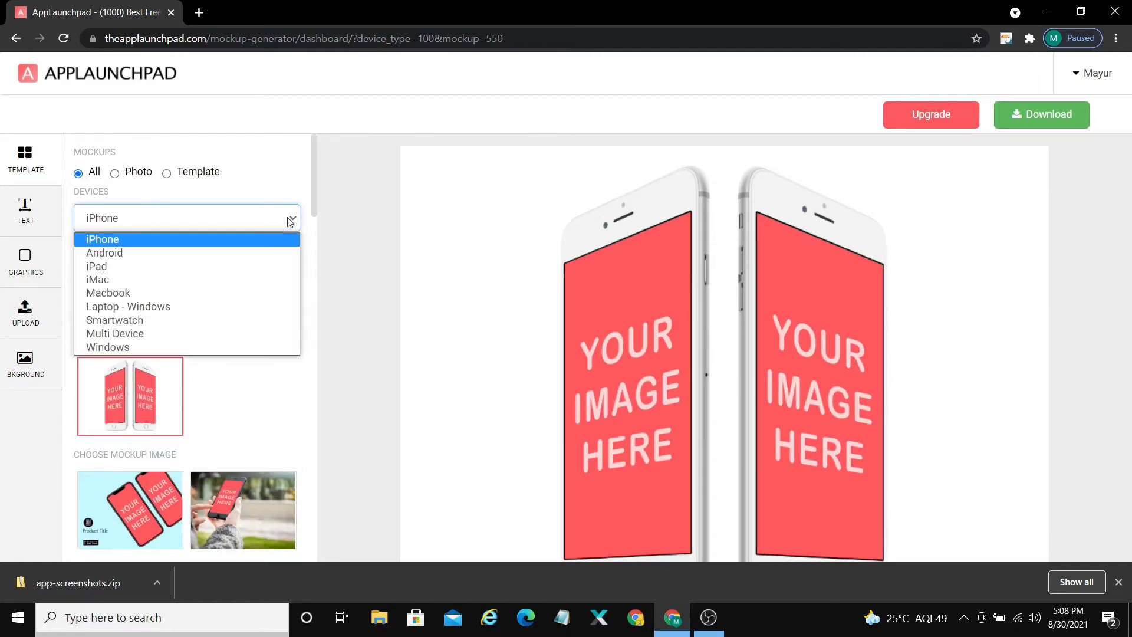
click(198, 254)
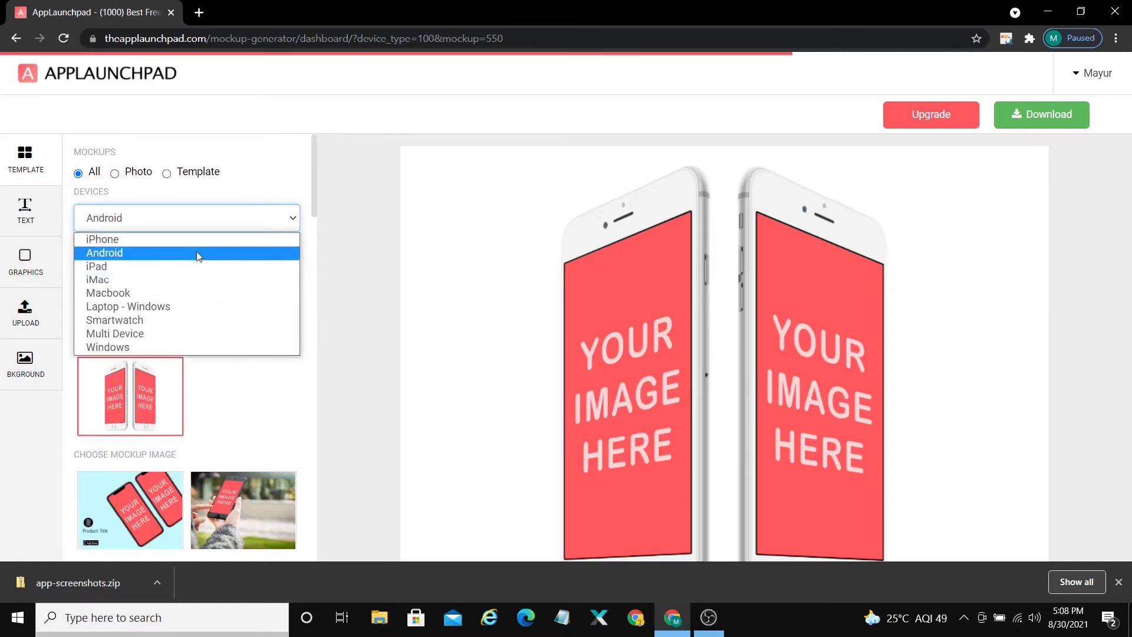
click(236, 230)
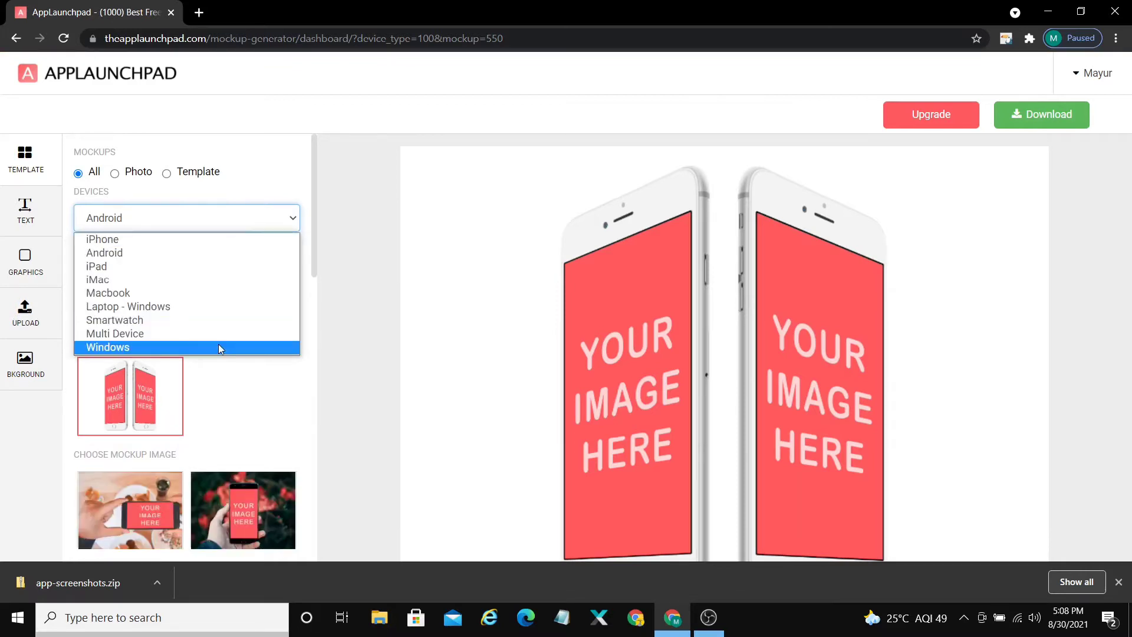
click(236, 380)
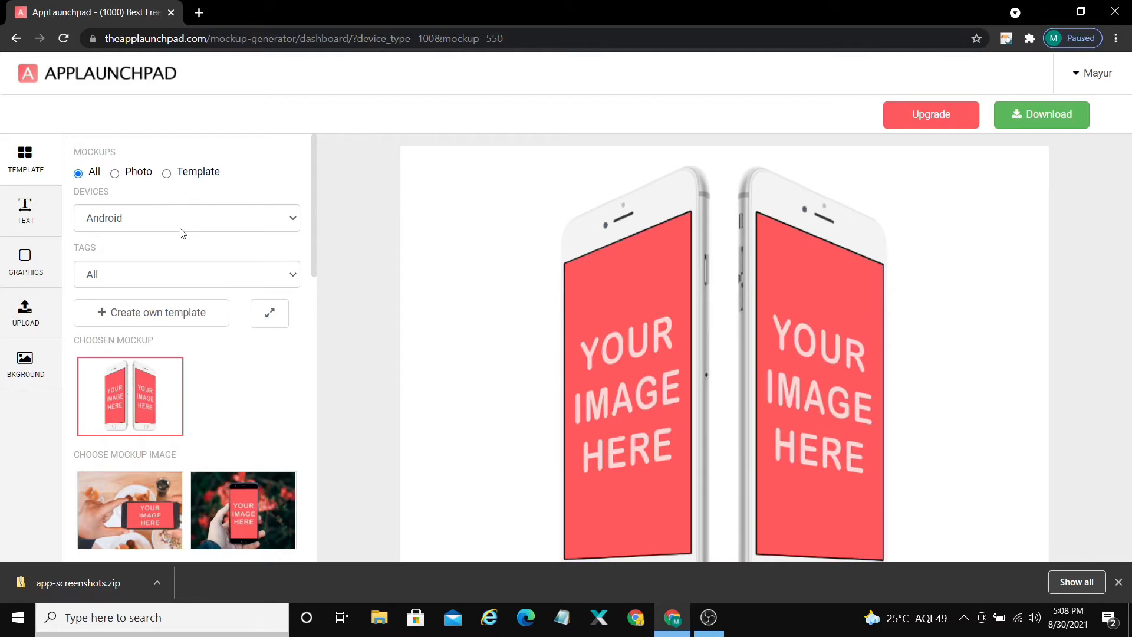
Review the available template tags and the first Android mockup images
click(181, 276)
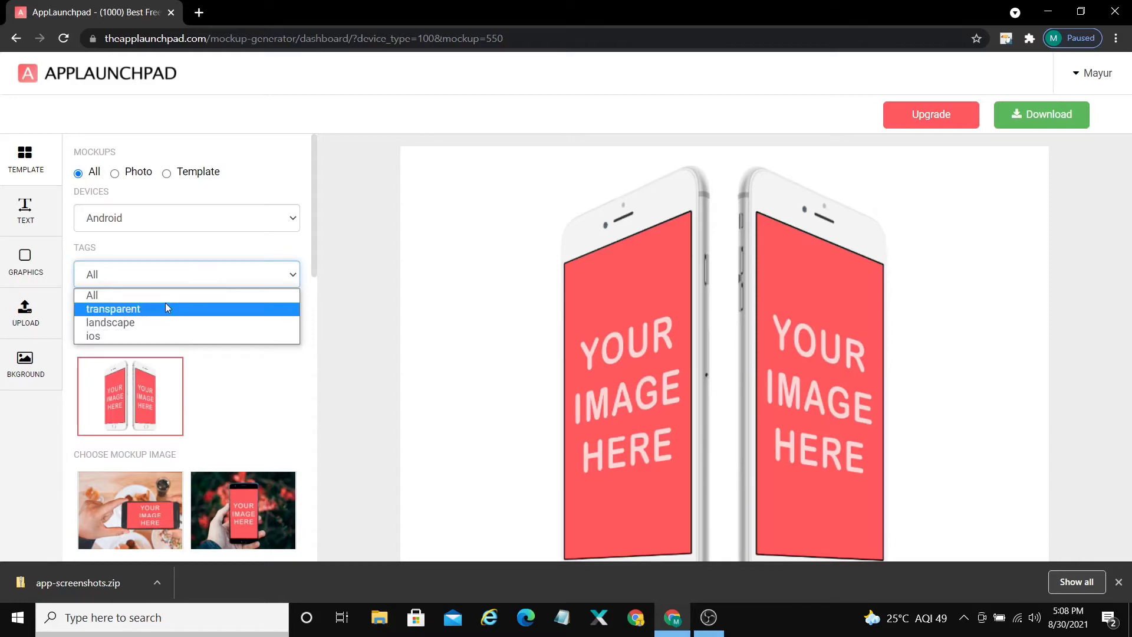
click(212, 377)
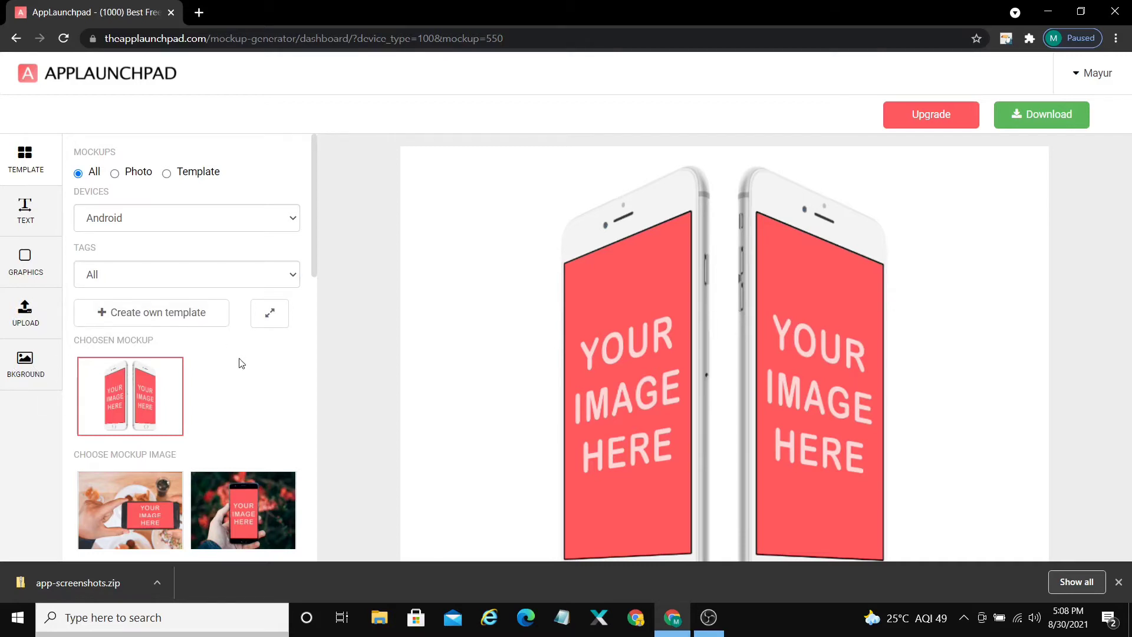
scroll(268, 464, down, 3)
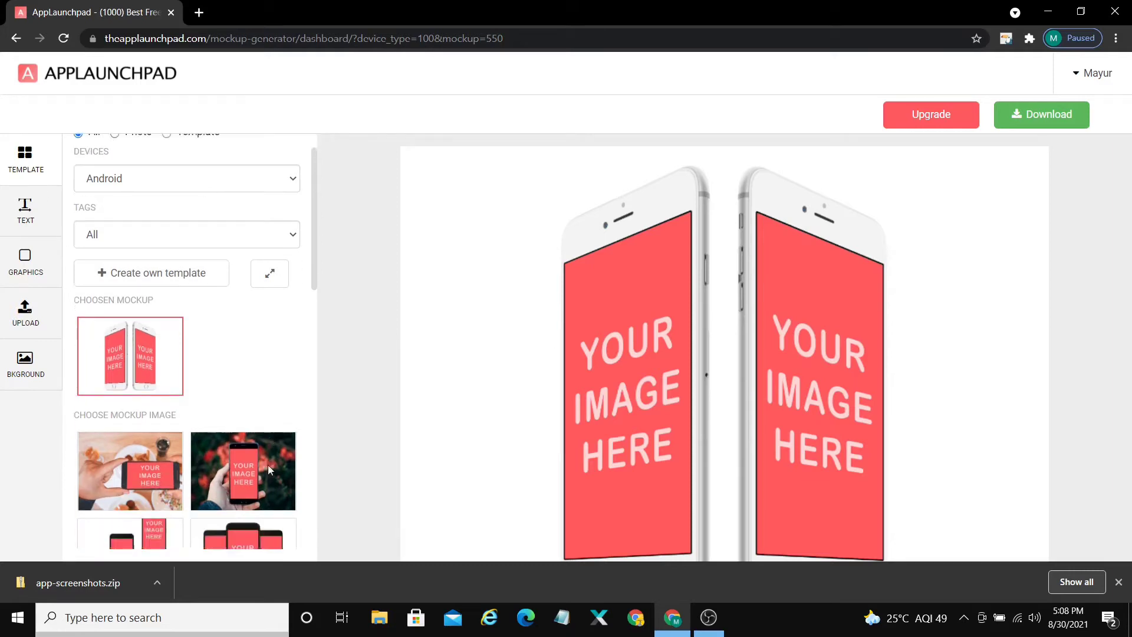
Add the heading "My New Android App" in the upper-left area of the mockup and shrink it slightly
click(40, 209)
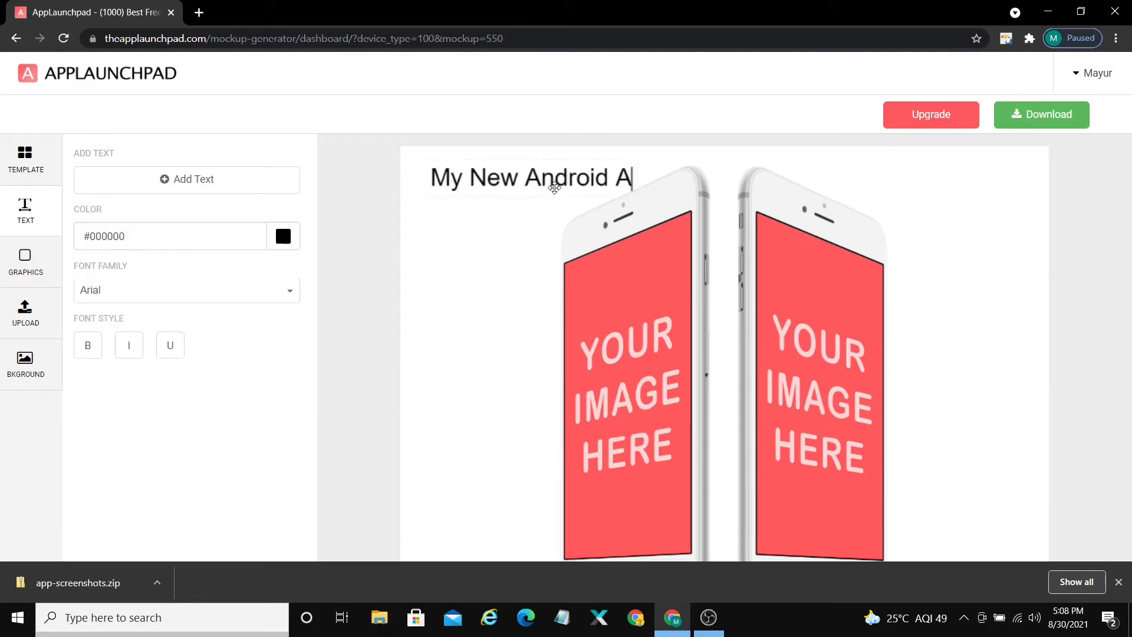
text(pp)
drag(663, 203, 634, 191)
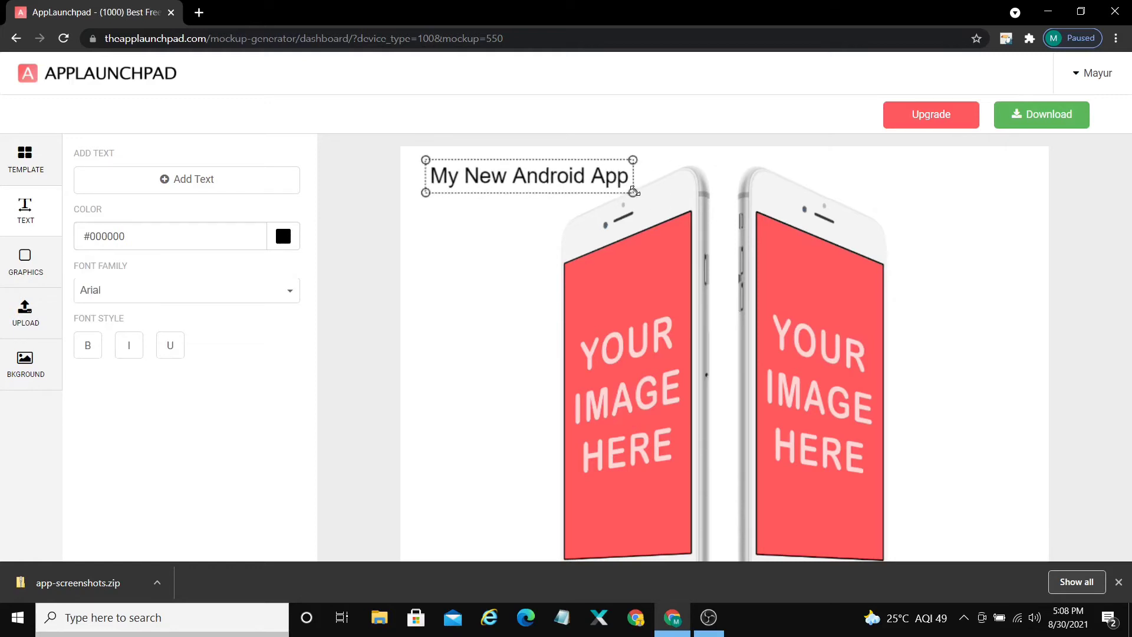
Set the heading's font to Archivo Narrow and underline it
click(126, 294)
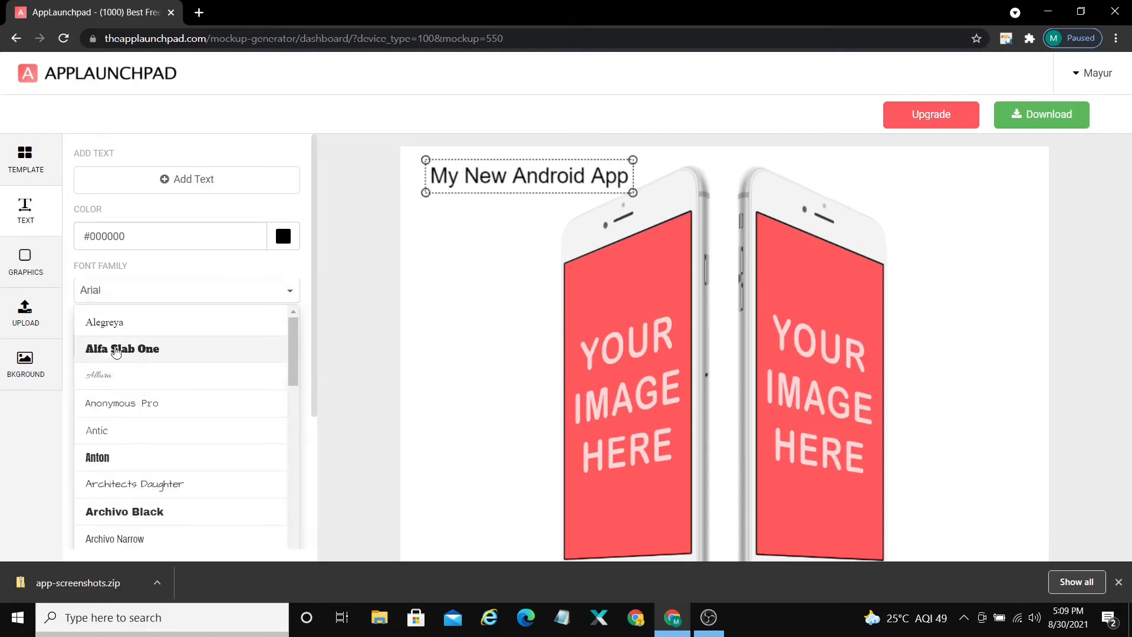
click(116, 352)
click(162, 293)
scroll(144, 406, down, 1)
scroll(143, 407, down, 2)
click(142, 402)
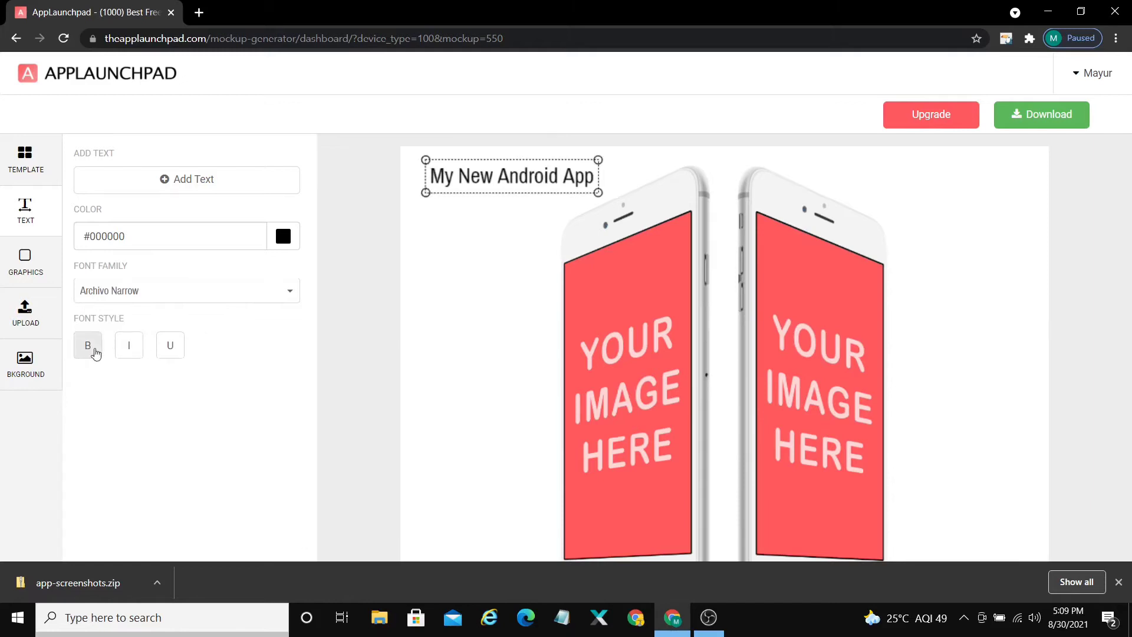
click(168, 349)
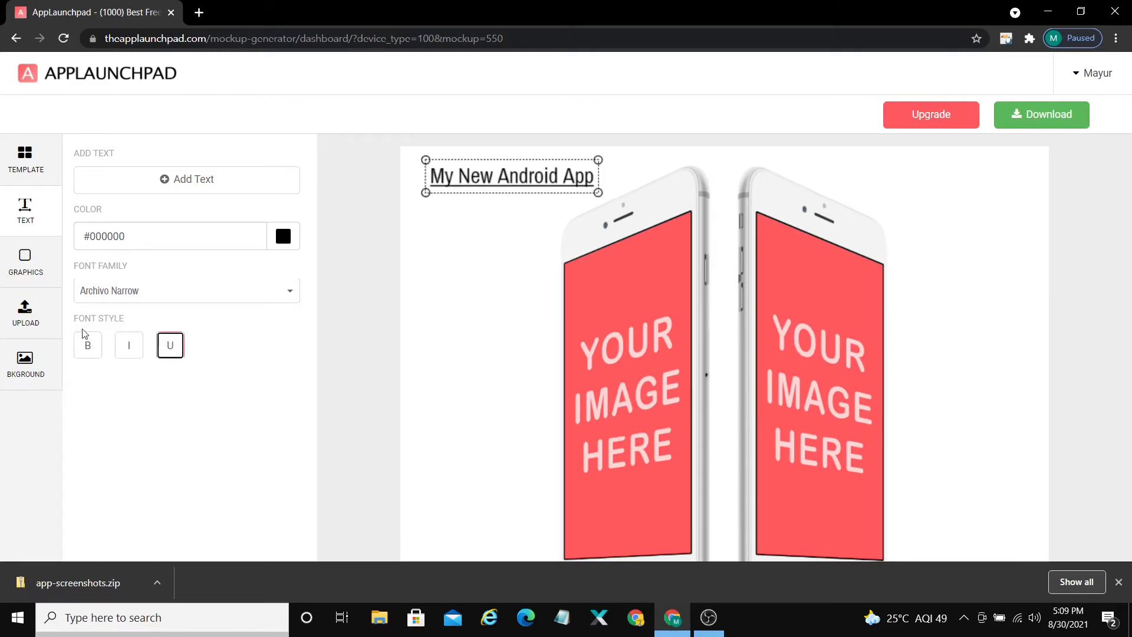
click(320, 419)
Try the "Available on the App Store" badge on the mockup and delete it
click(34, 263)
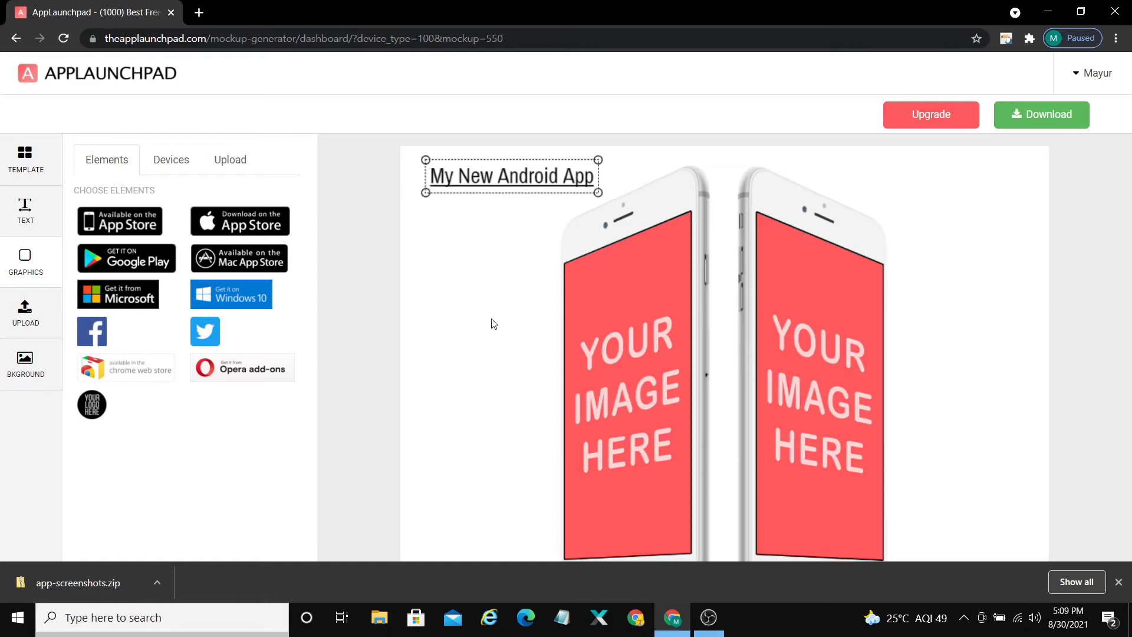
click(487, 318)
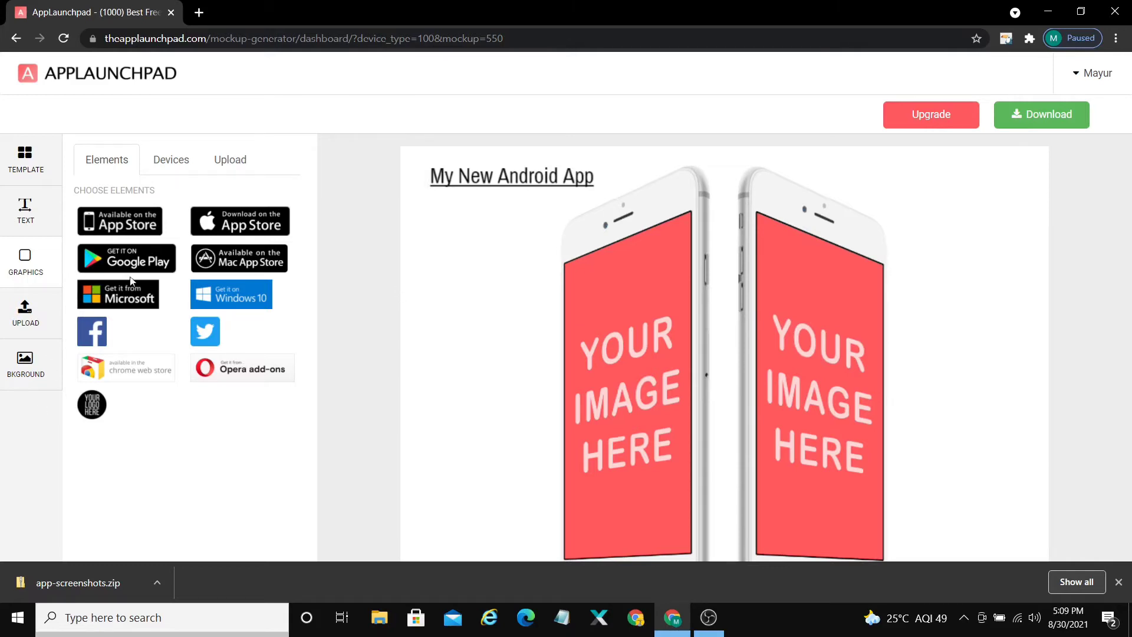
click(144, 228)
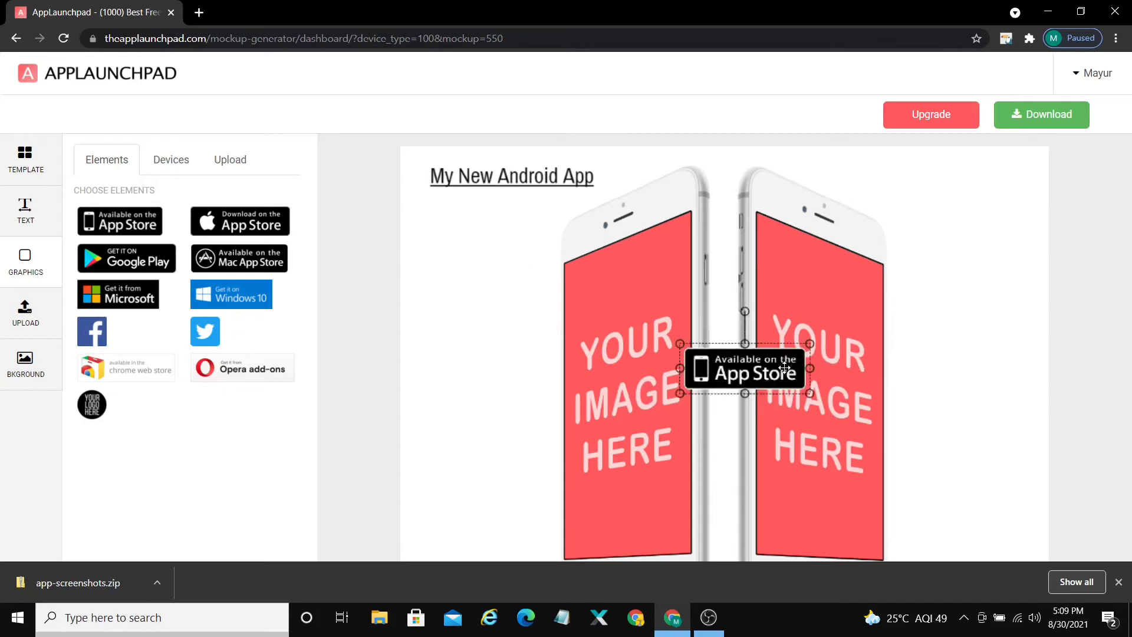
key(Delete)
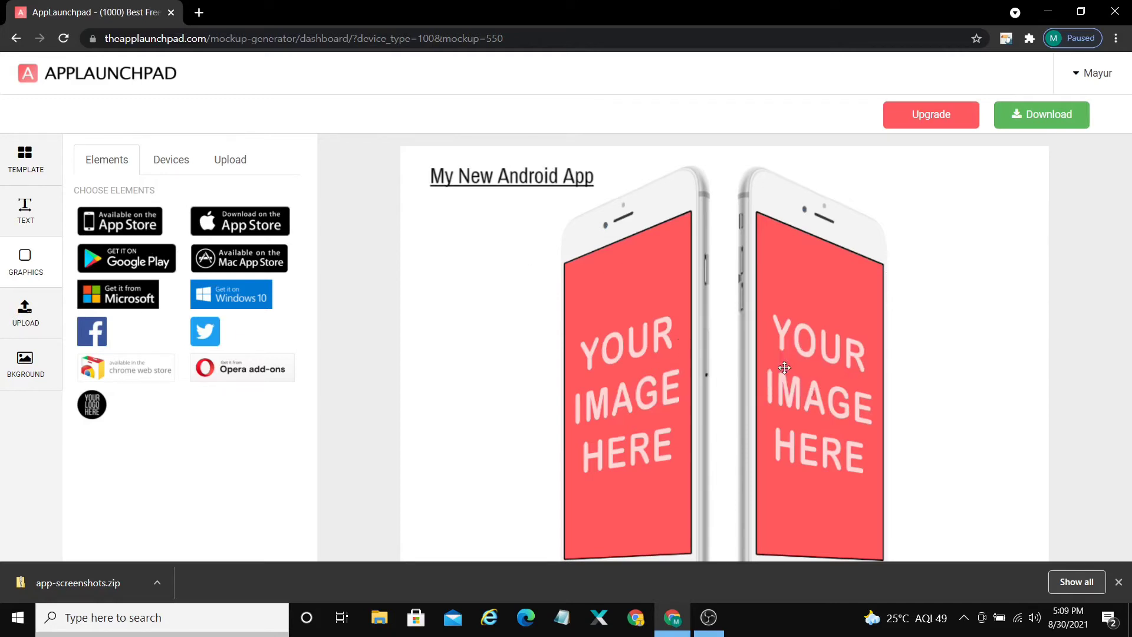
Add the Google Play badge, place it beside the left phone below the heading, and shrink it slightly
click(153, 260)
drag(744, 375, 493, 428)
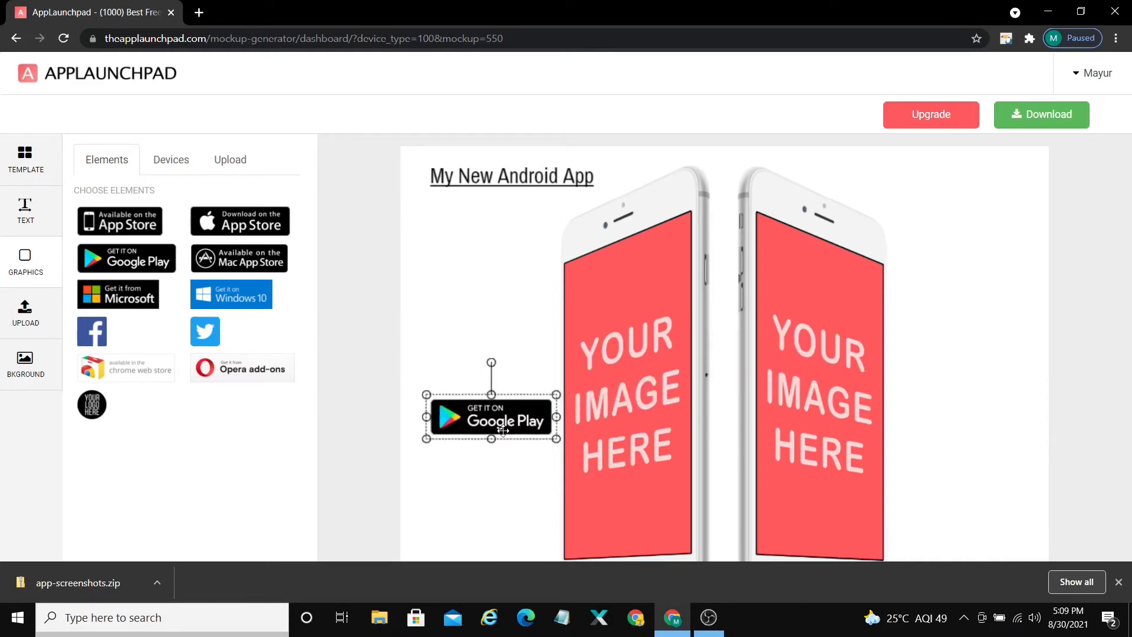
drag(558, 439, 529, 426)
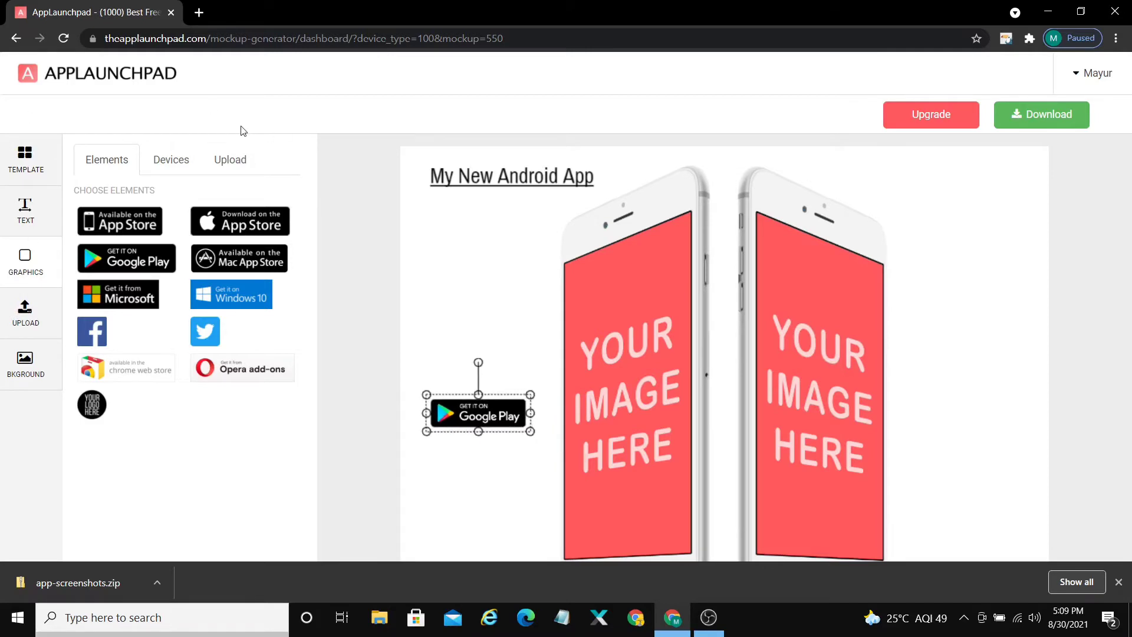
Look at the custom graphic upload option and browse the device frames available as graphics
click(167, 161)
click(236, 177)
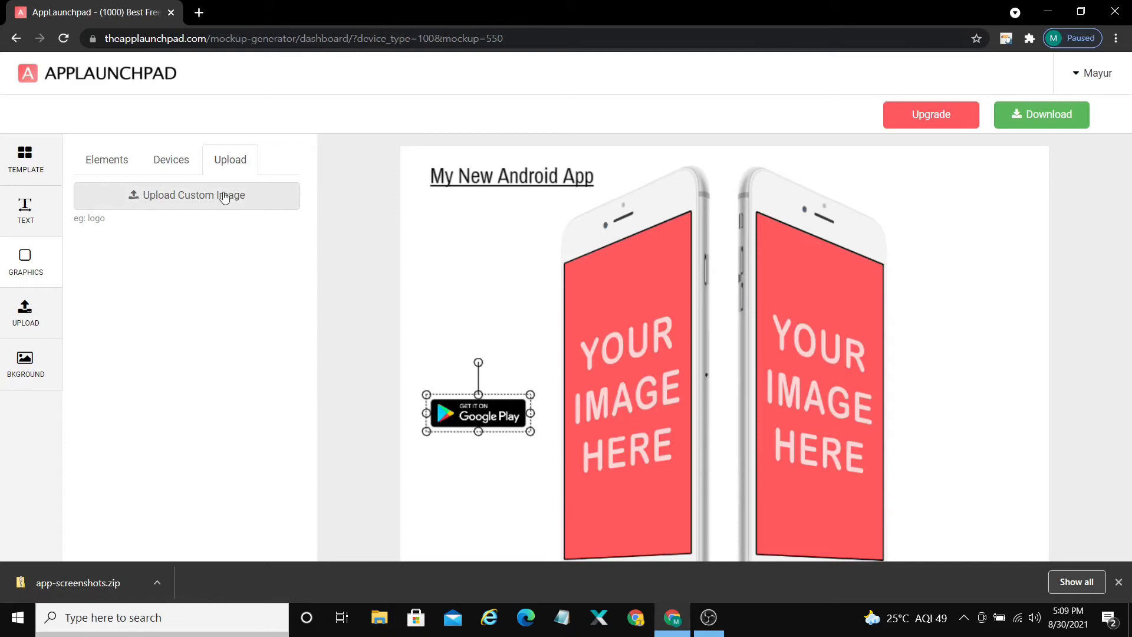
click(183, 165)
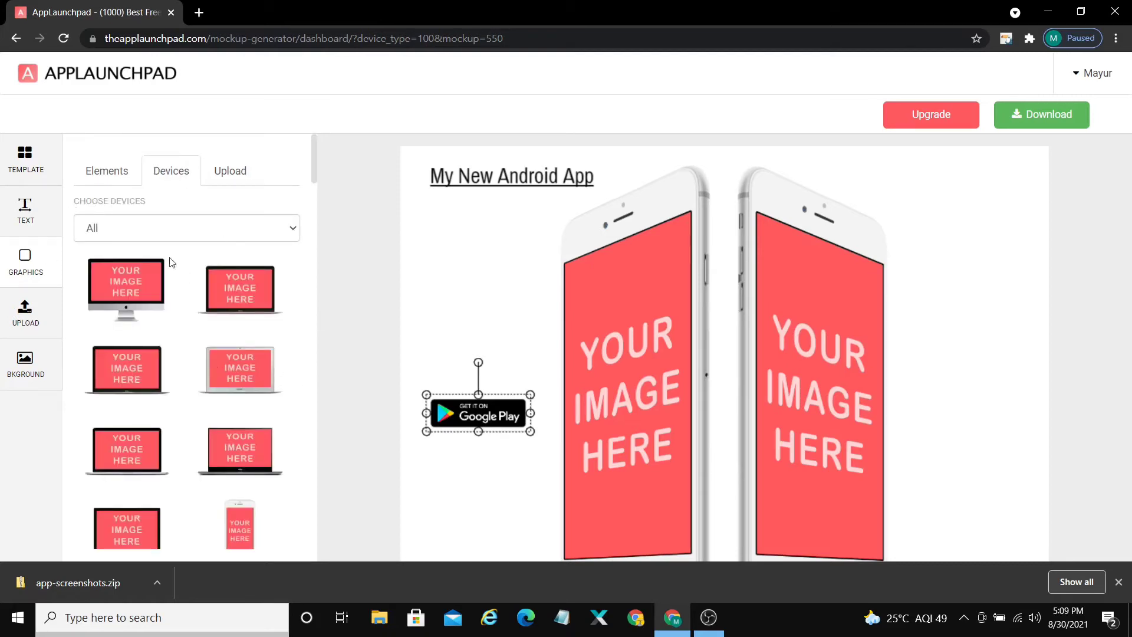
scroll(207, 364, down, 10)
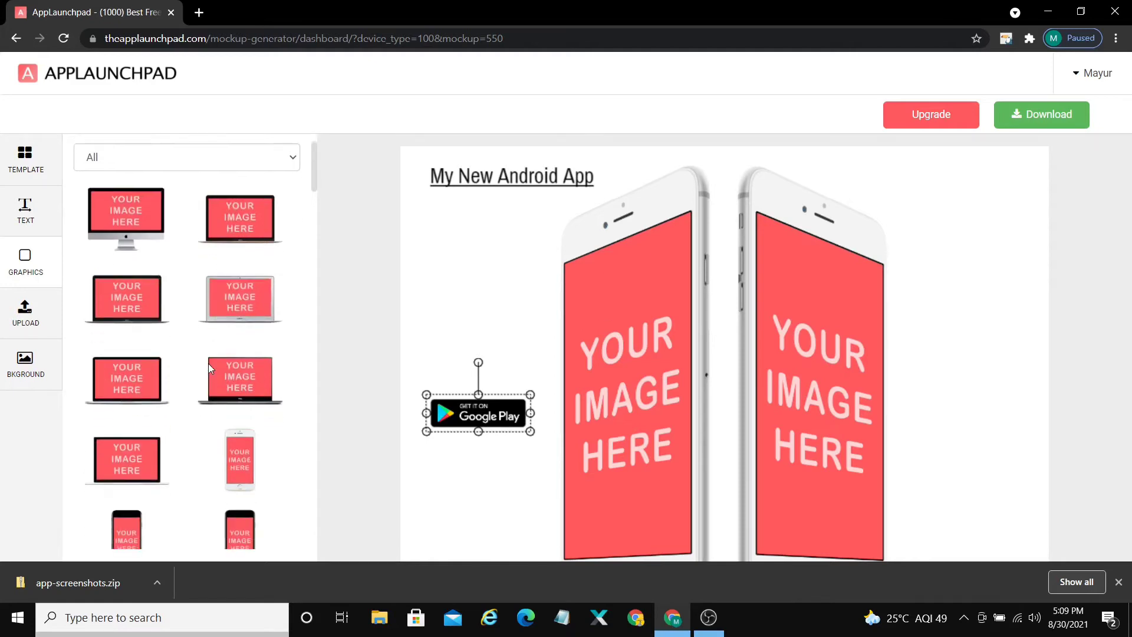
scroll(209, 368, down, 3)
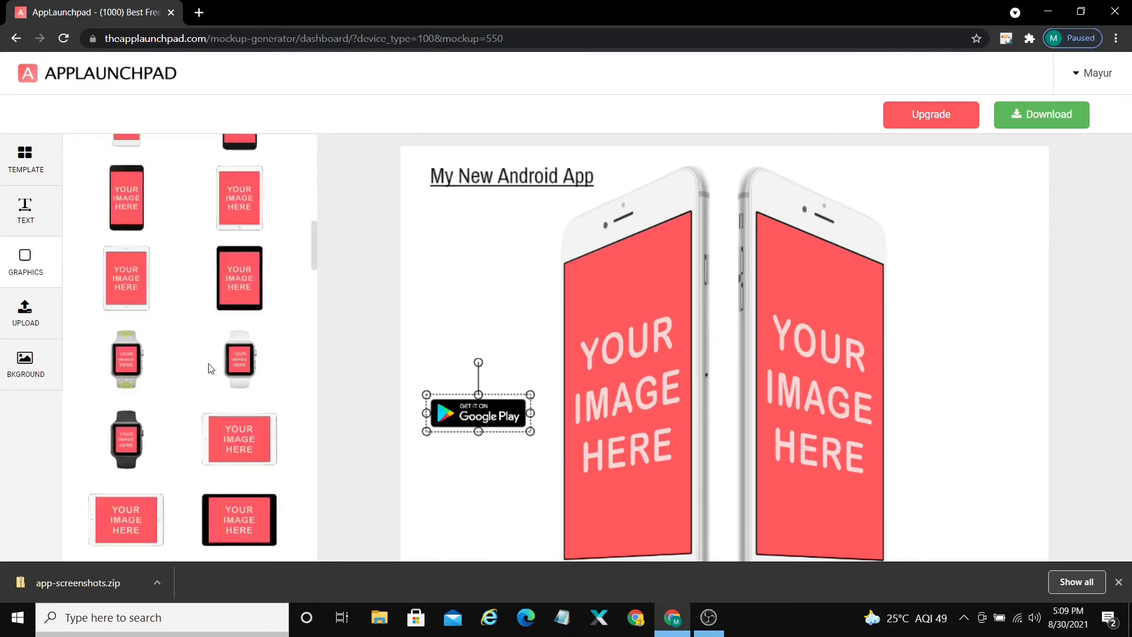
scroll(204, 354, up, 8)
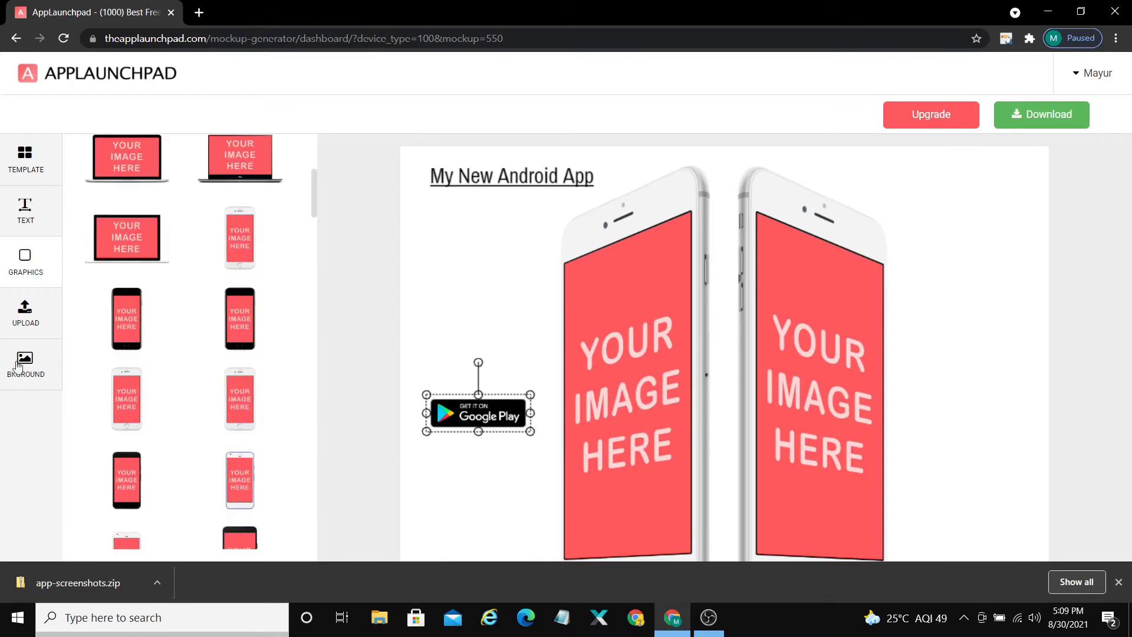
Select the left phone and upload the cactus photo pexels-photo-4142982 as its Image1 screen image
click(21, 316)
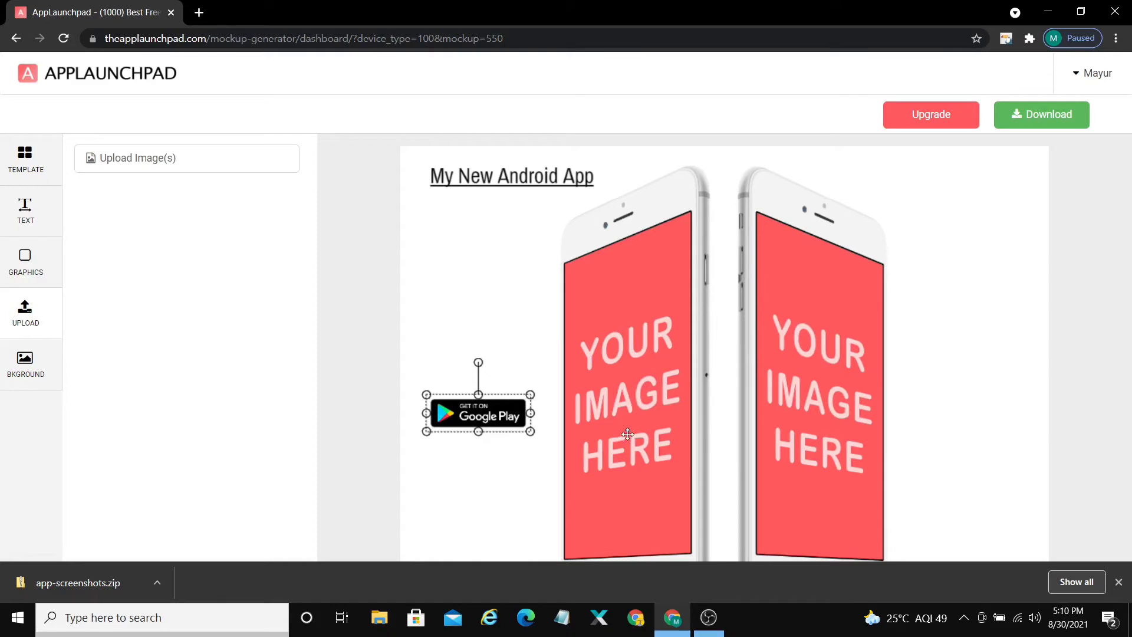
click(476, 291)
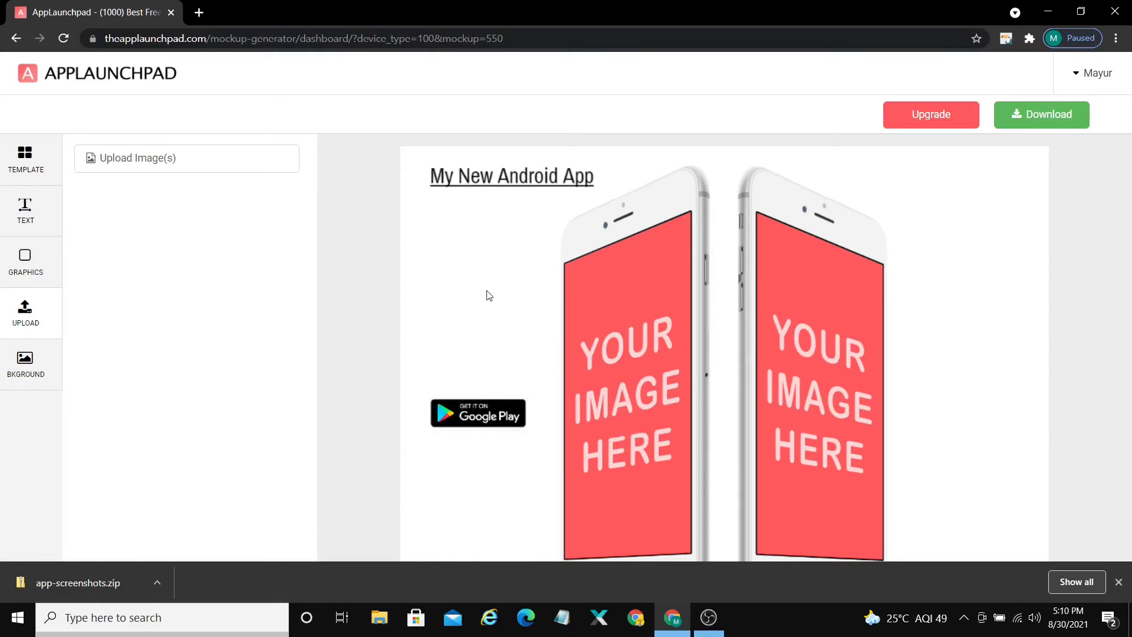
click(665, 373)
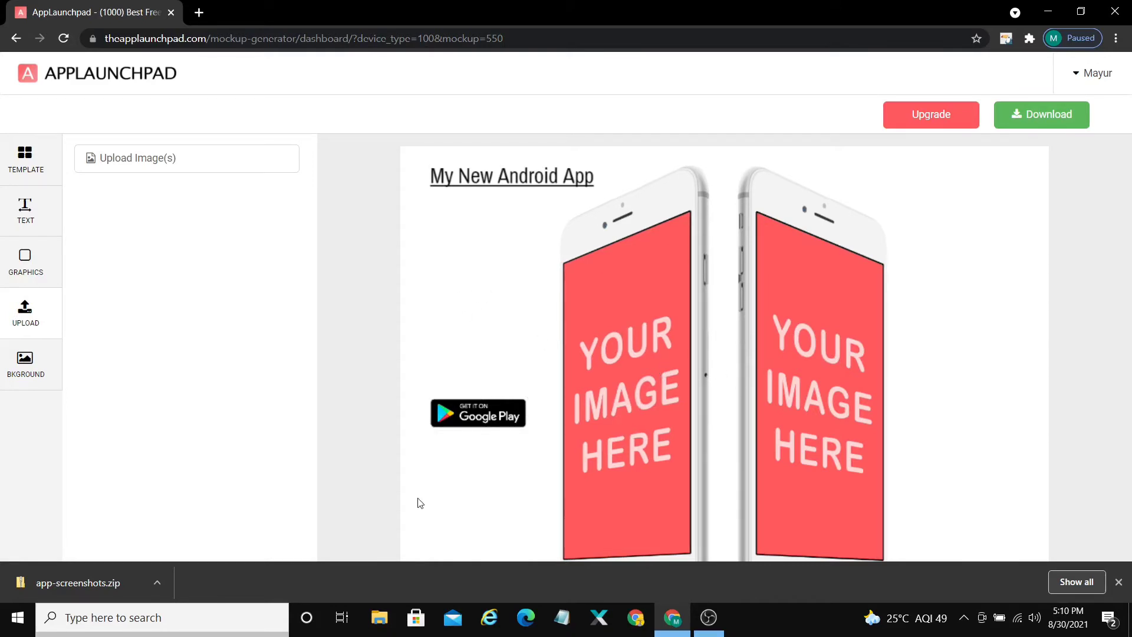
click(648, 340)
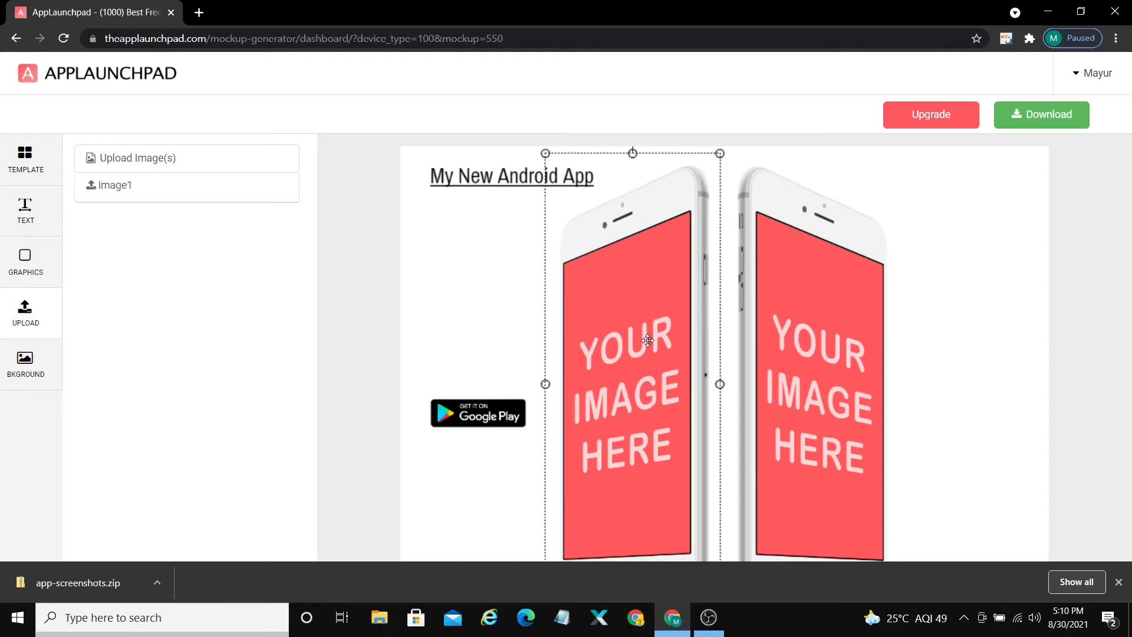
click(136, 168)
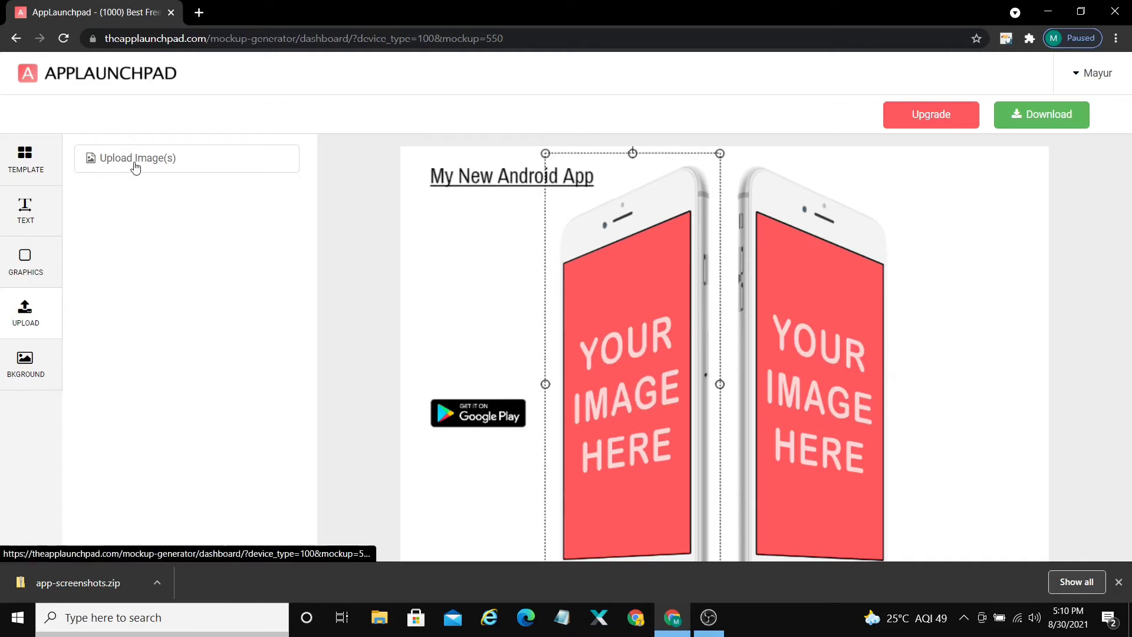
click(136, 168)
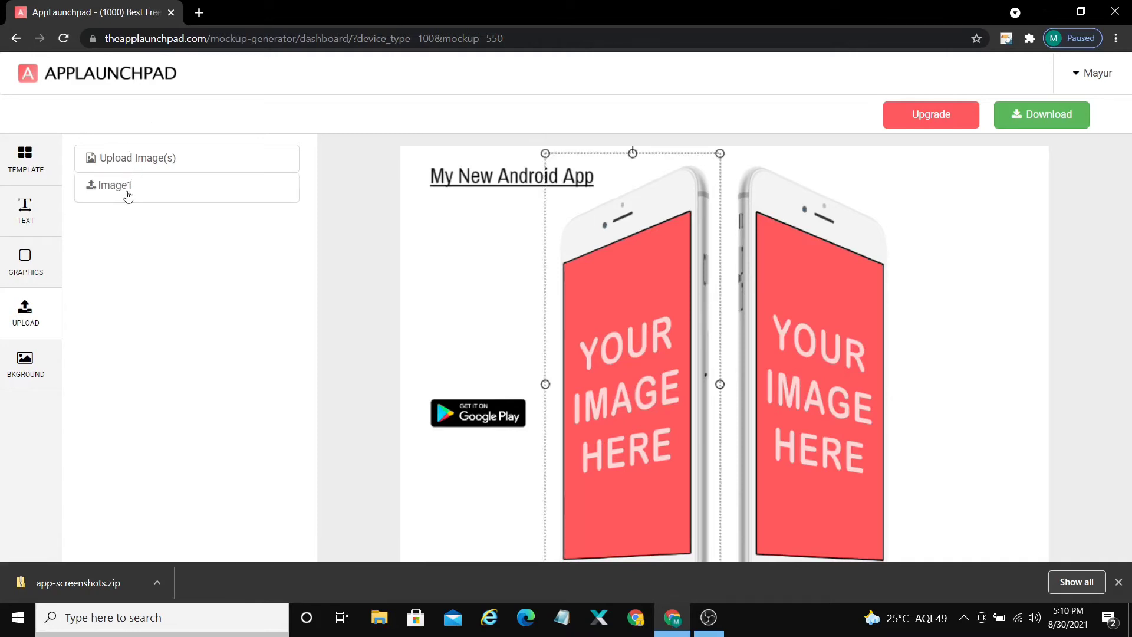
click(121, 187)
click(122, 187)
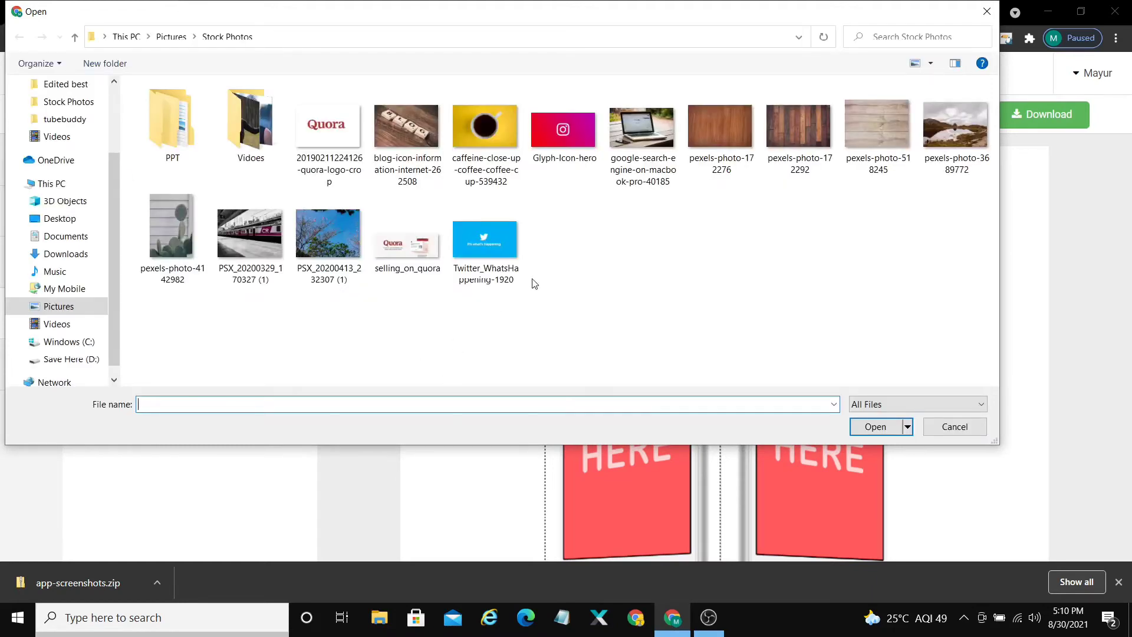
click(175, 247)
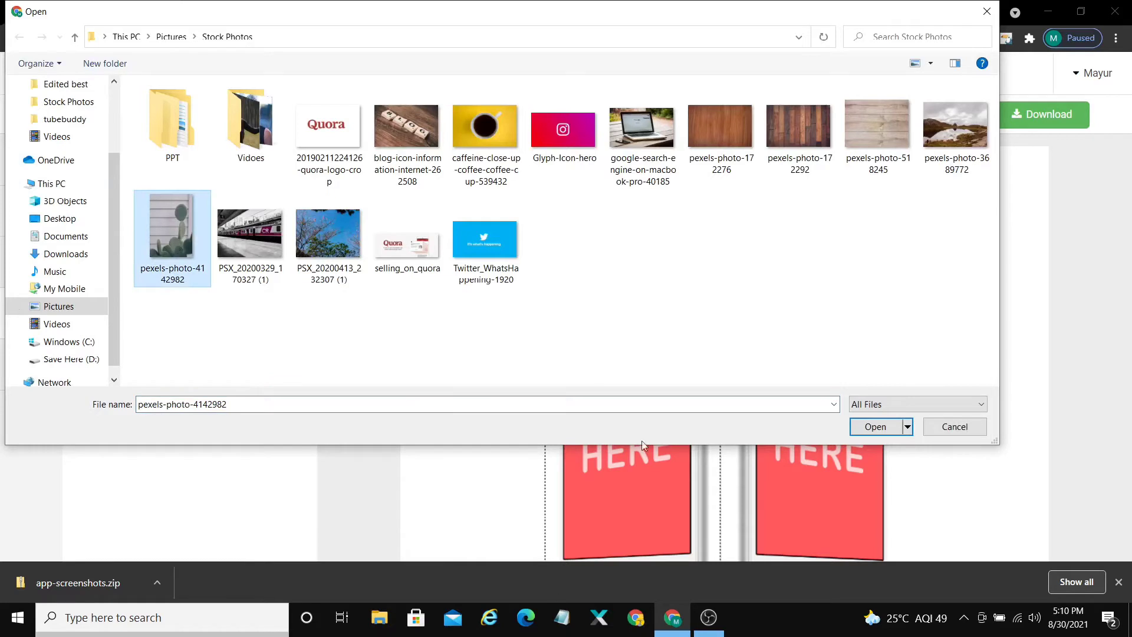
click(872, 431)
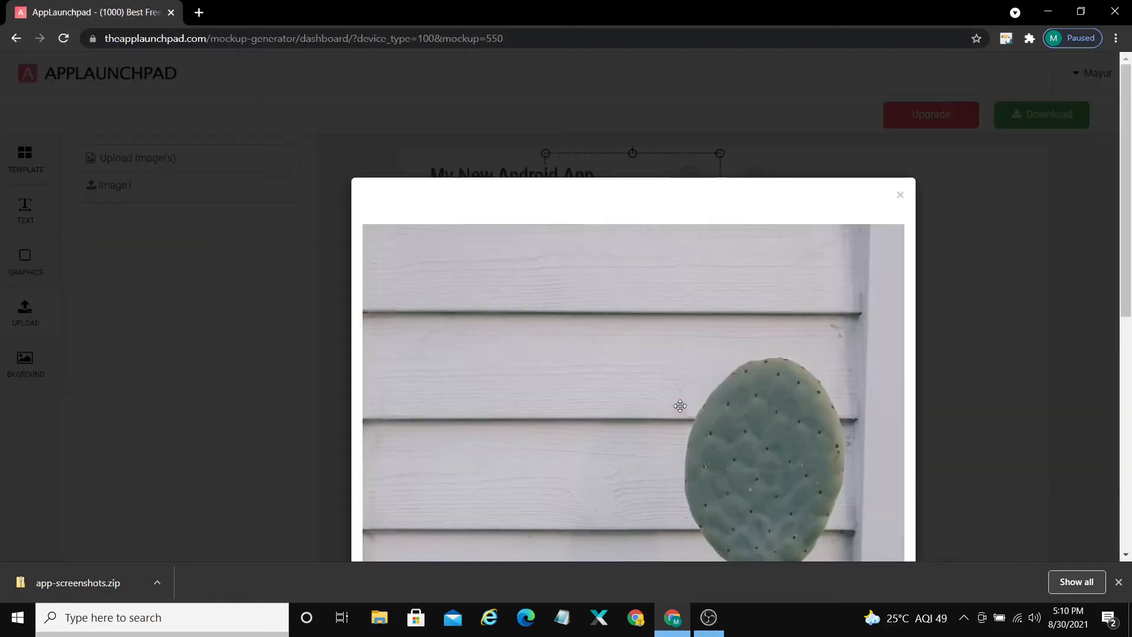
Shift the crop area slightly to the right on the cactus photo, try zooming, and crop it onto the left phone's screen
scroll(1030, 331, down, 3)
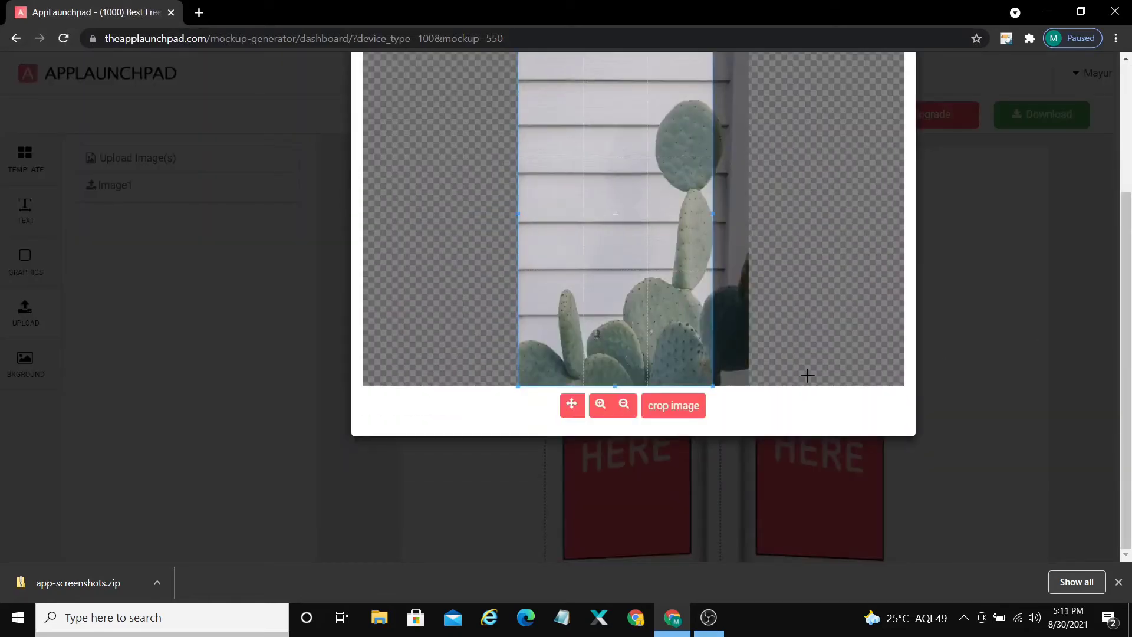
drag(643, 274, 661, 280)
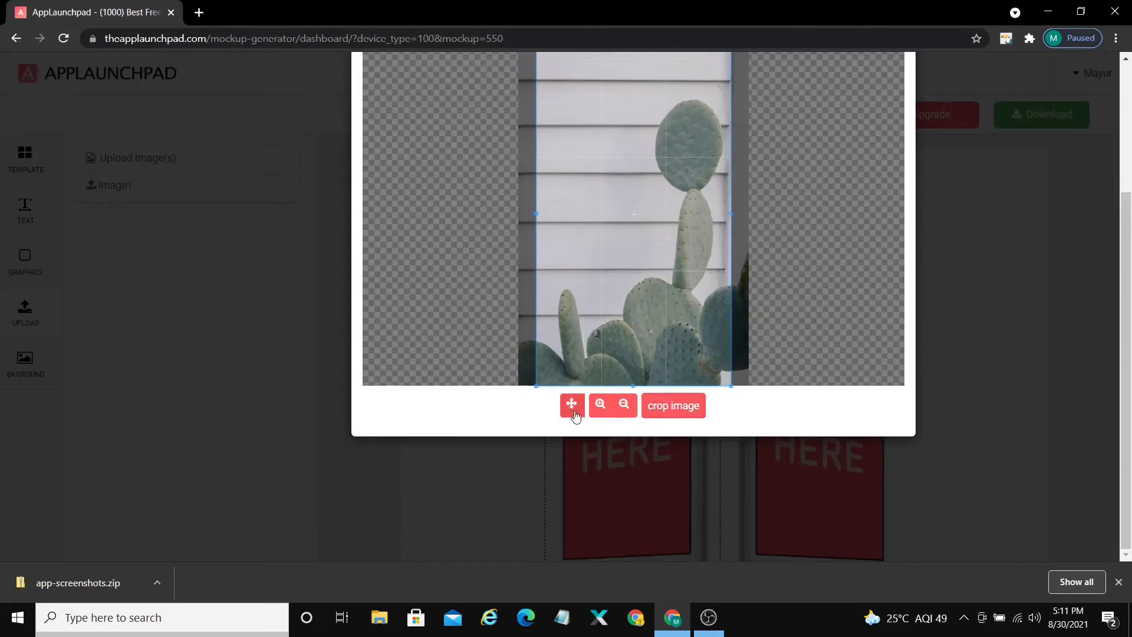
click(623, 405)
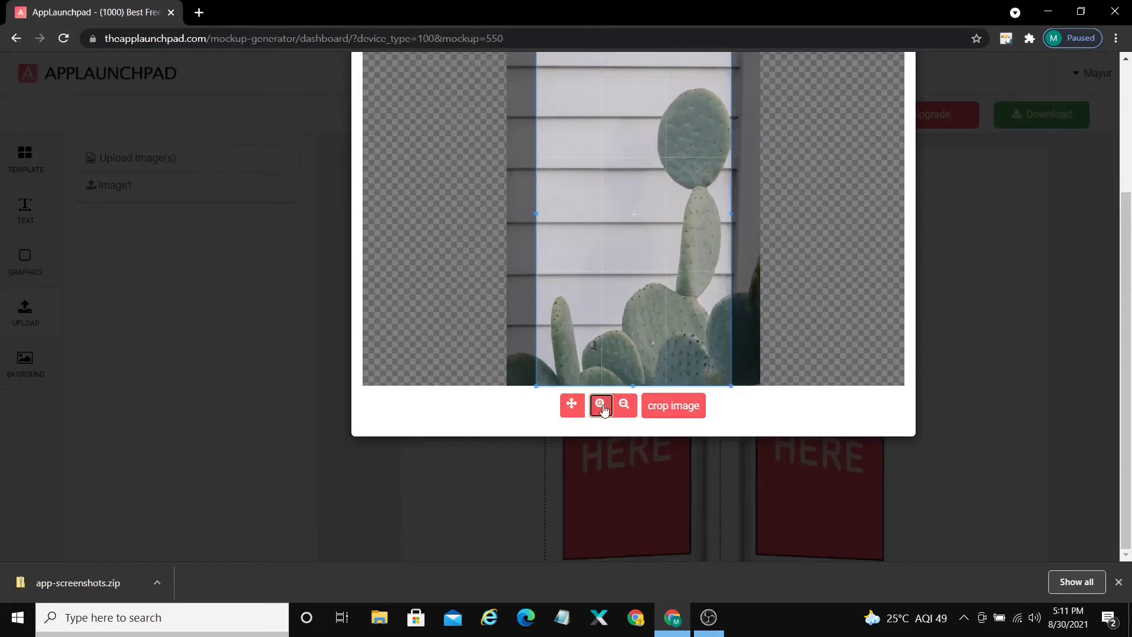
click(622, 411)
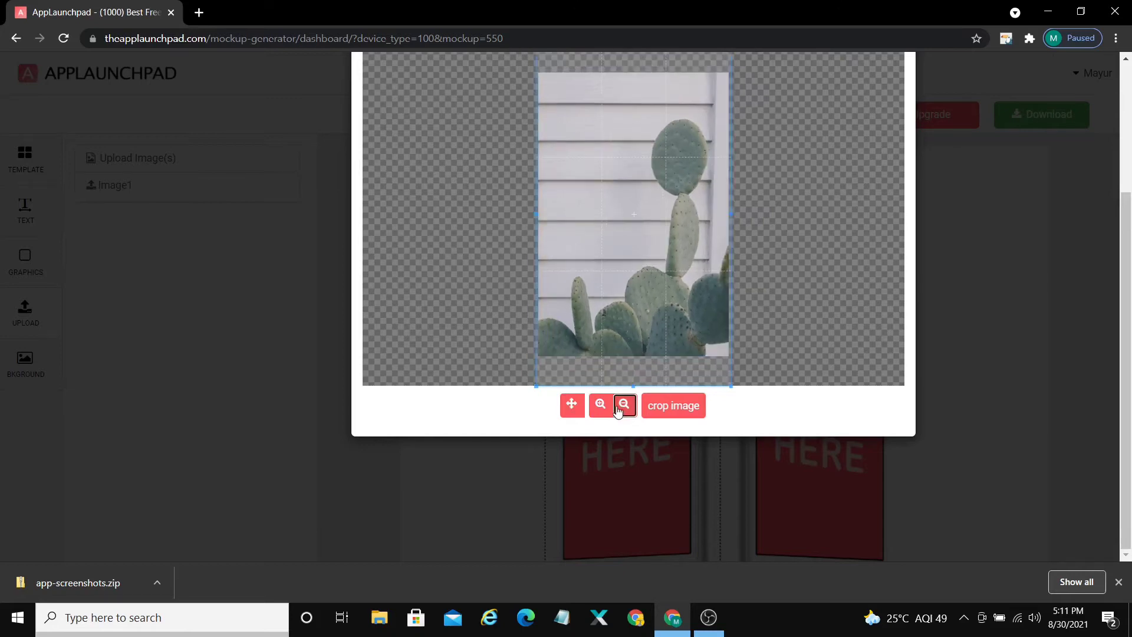
click(604, 403)
click(605, 407)
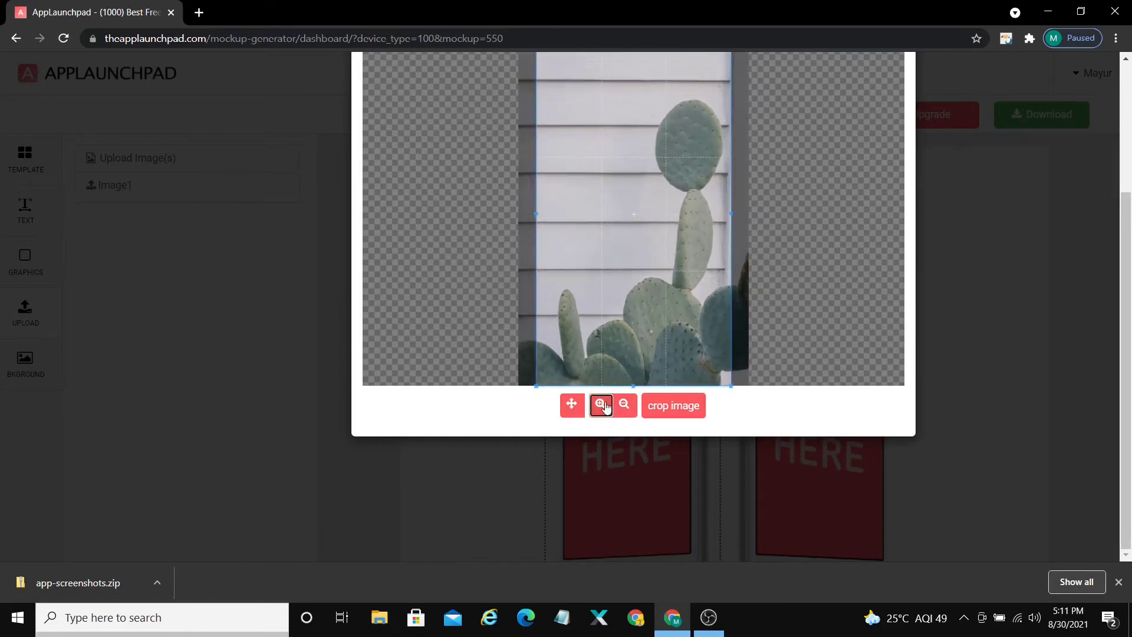
click(662, 406)
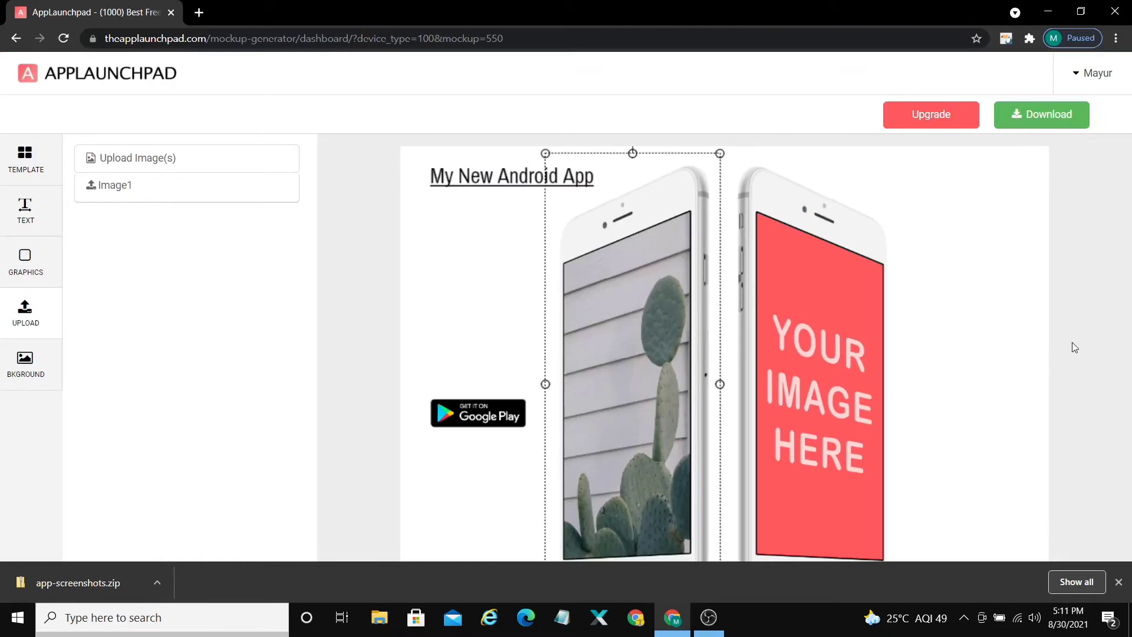
Upload caffeine-close-up-coffee-coffee-cup-539432 for the right phone's screen and crop it around the coffee cup
click(806, 357)
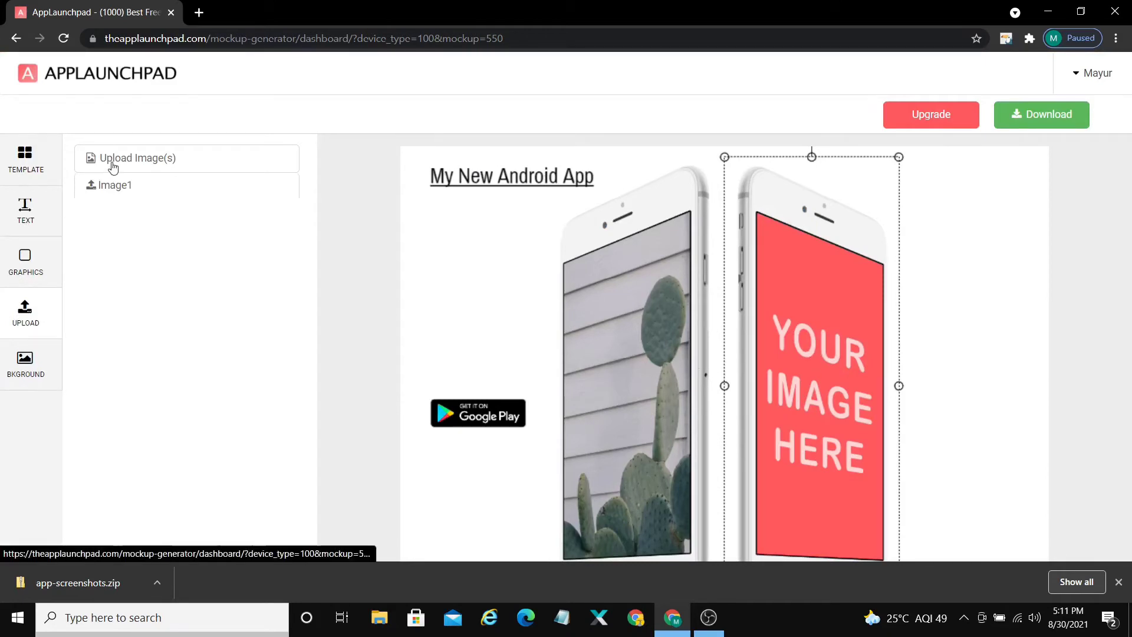
click(116, 195)
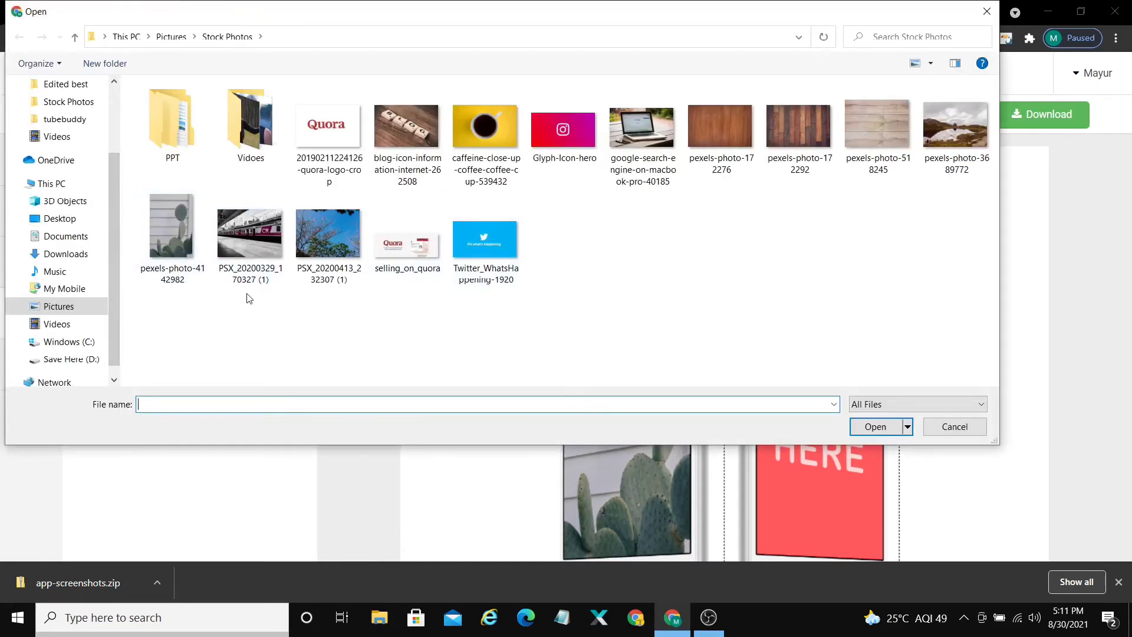
click(501, 126)
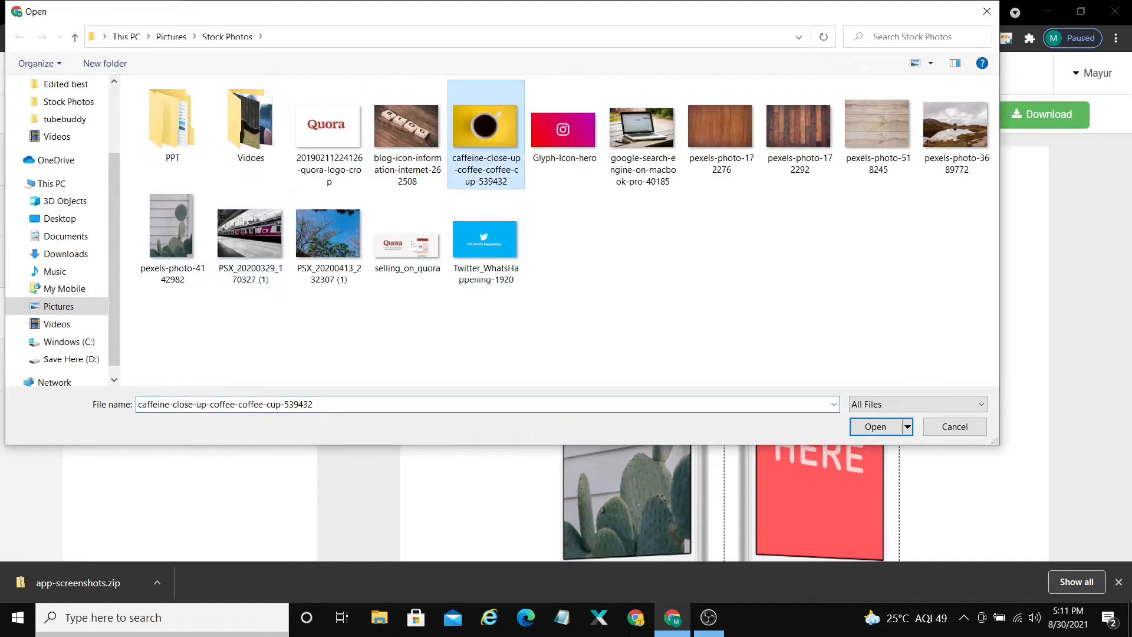
click(859, 426)
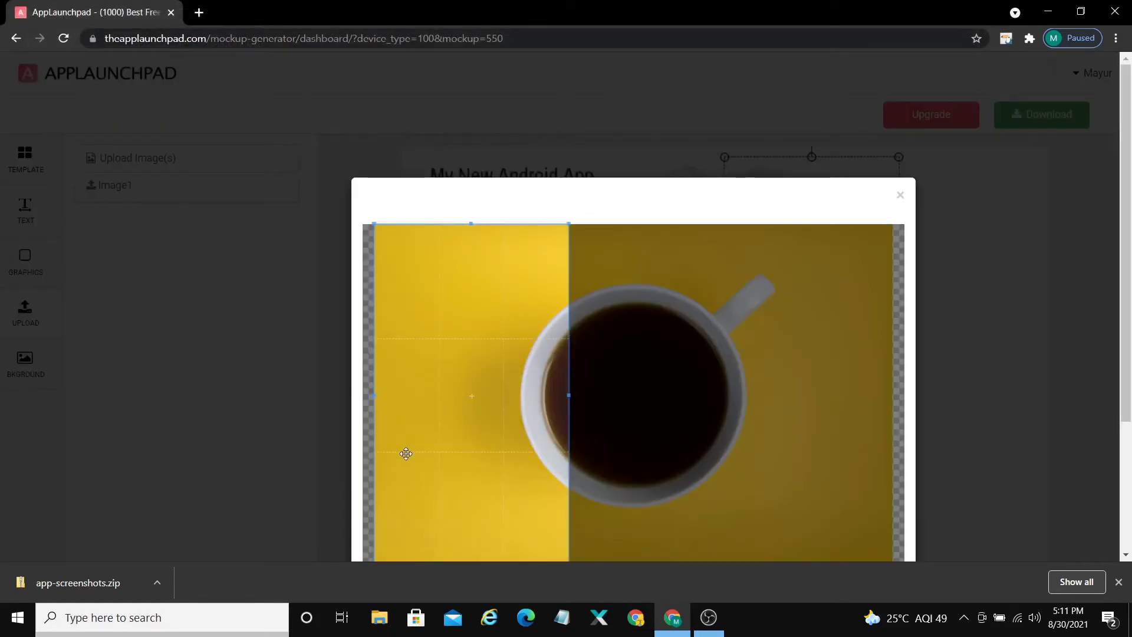
drag(462, 449, 568, 476)
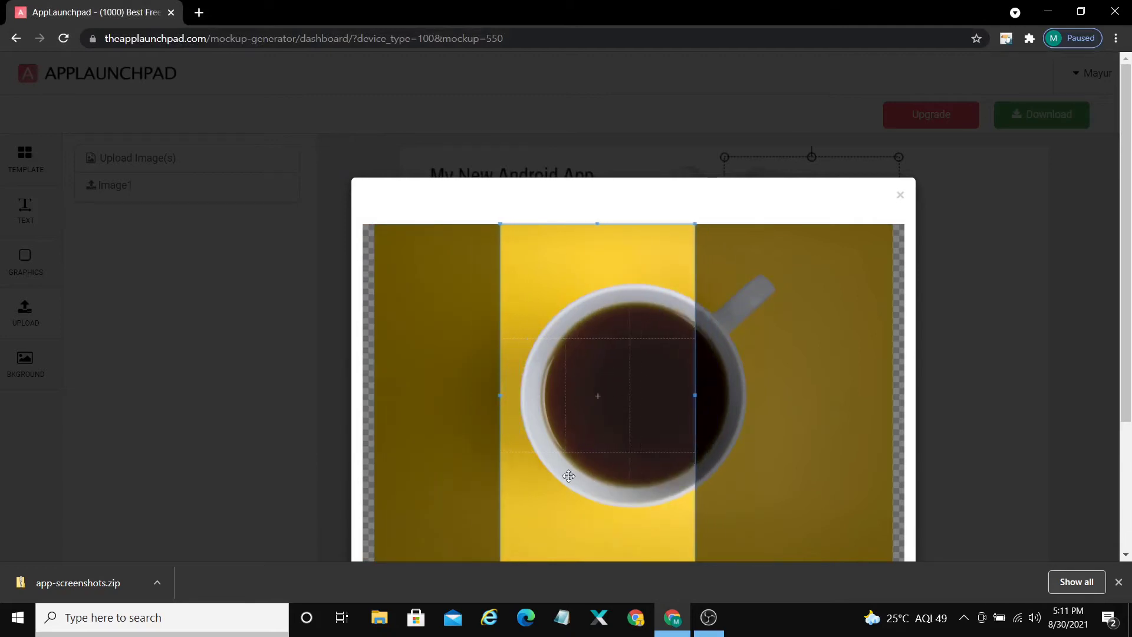
scroll(1005, 409, down, 3)
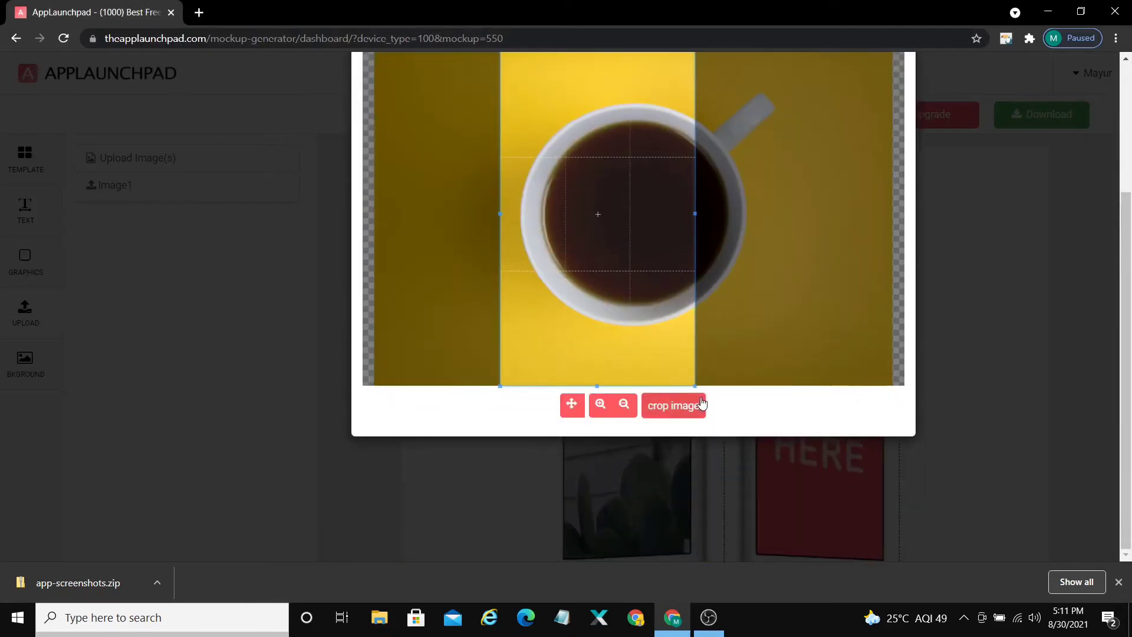
click(659, 419)
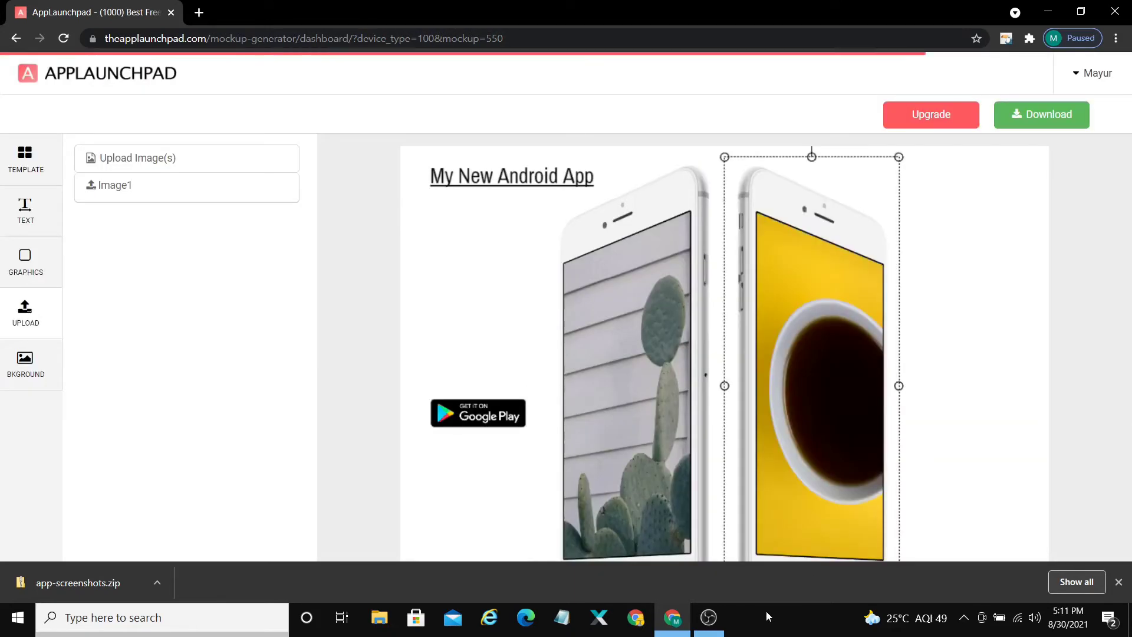
click(1001, 386)
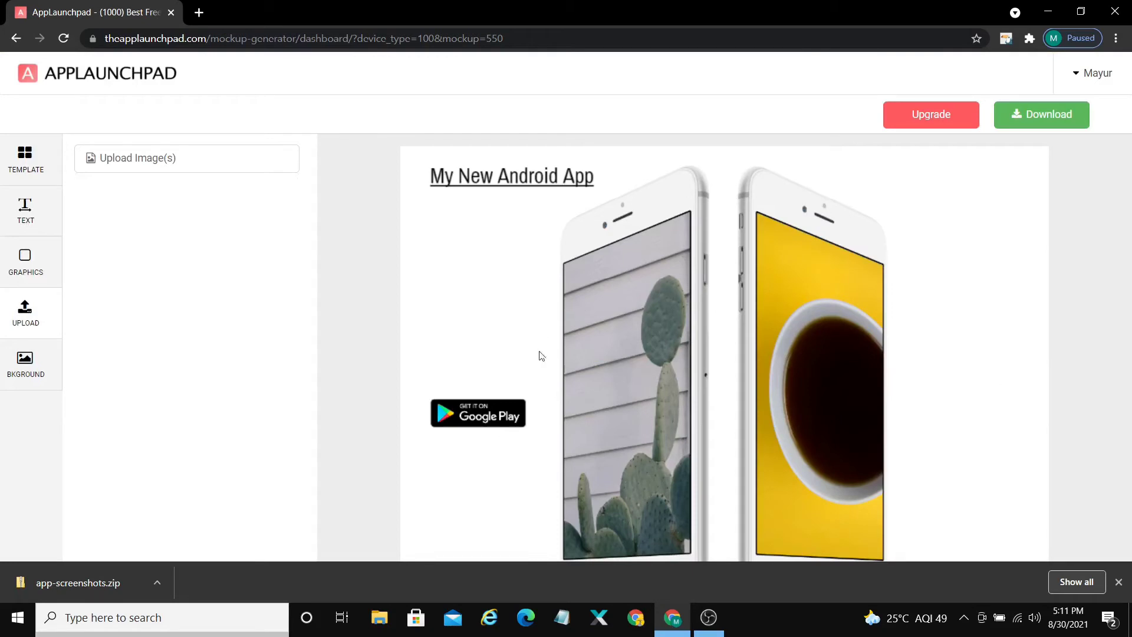
Move the Google Play badge to the upper part of the right phone's screen, shrink it slightly, and tilt it clockwise to follow the phone's slant
drag(470, 416, 847, 284)
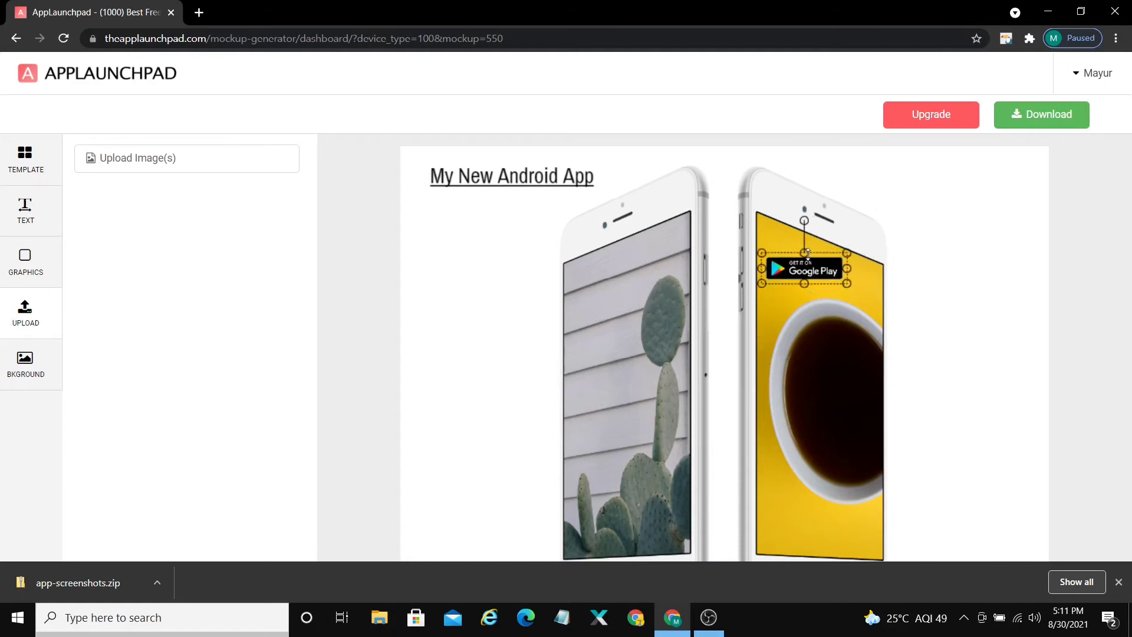
drag(806, 253, 812, 219)
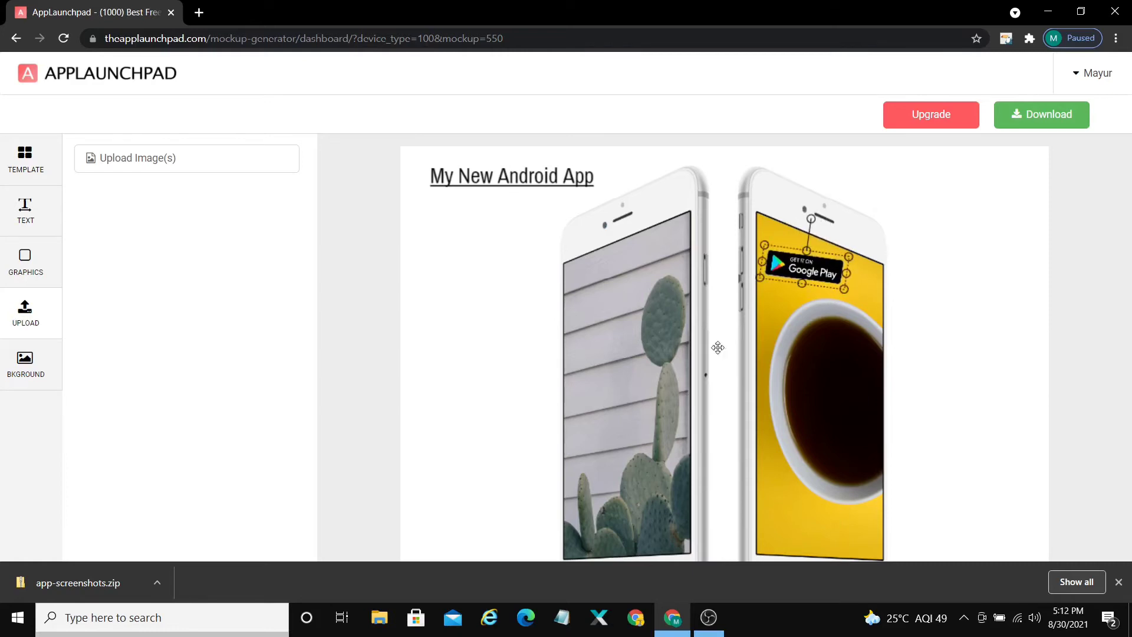
click(482, 292)
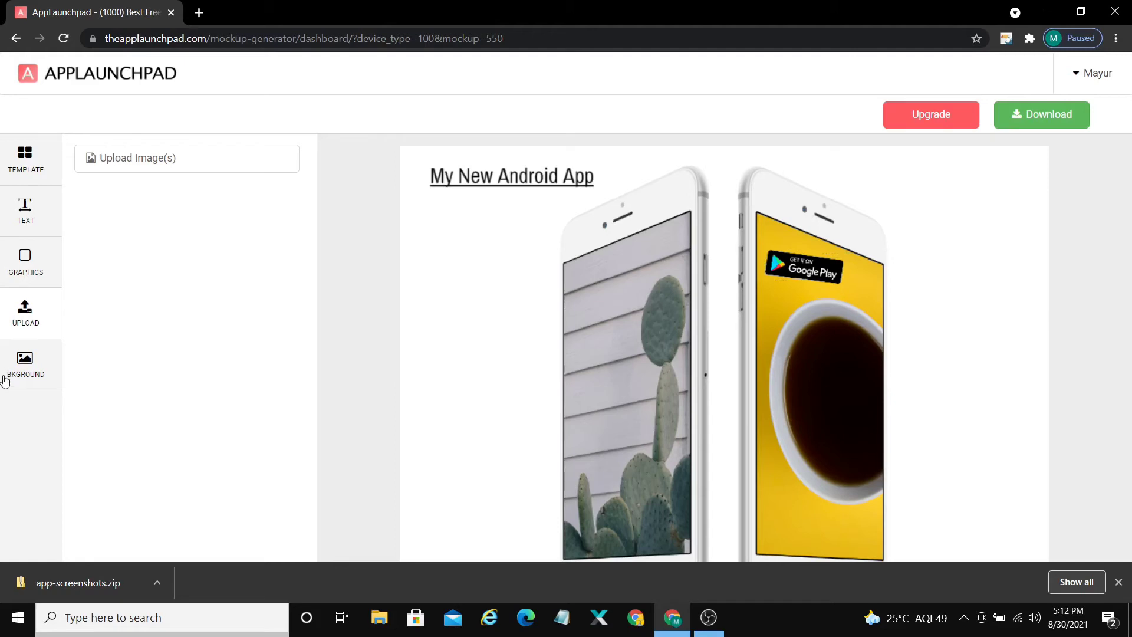
Upload the wood image pexels-photo-172276 as the mockup's background
click(44, 372)
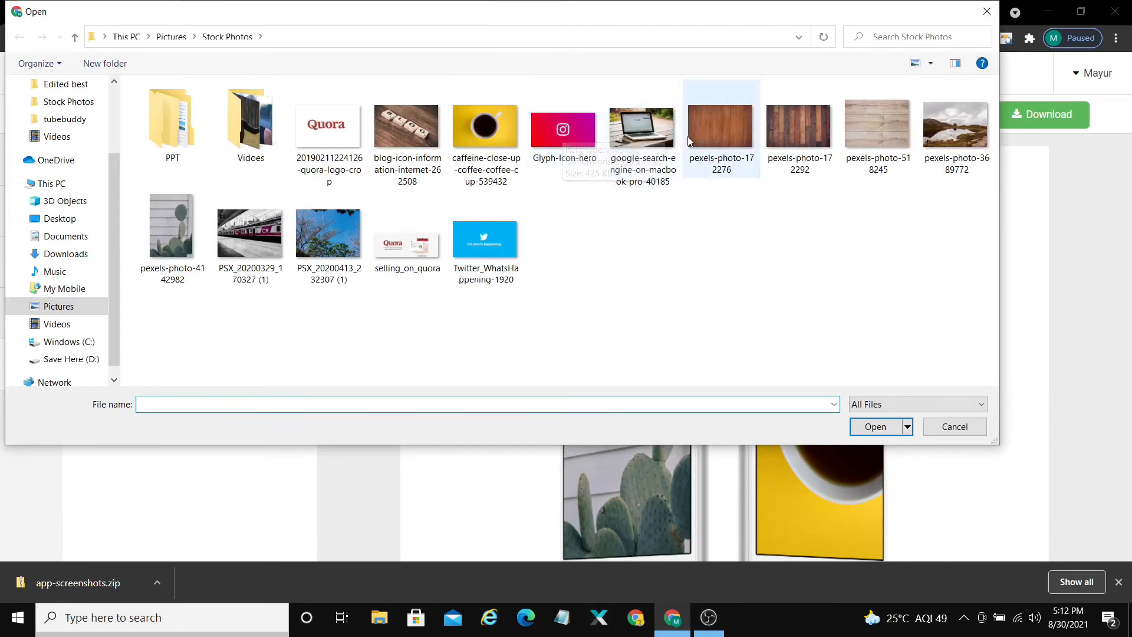
click(719, 127)
click(878, 433)
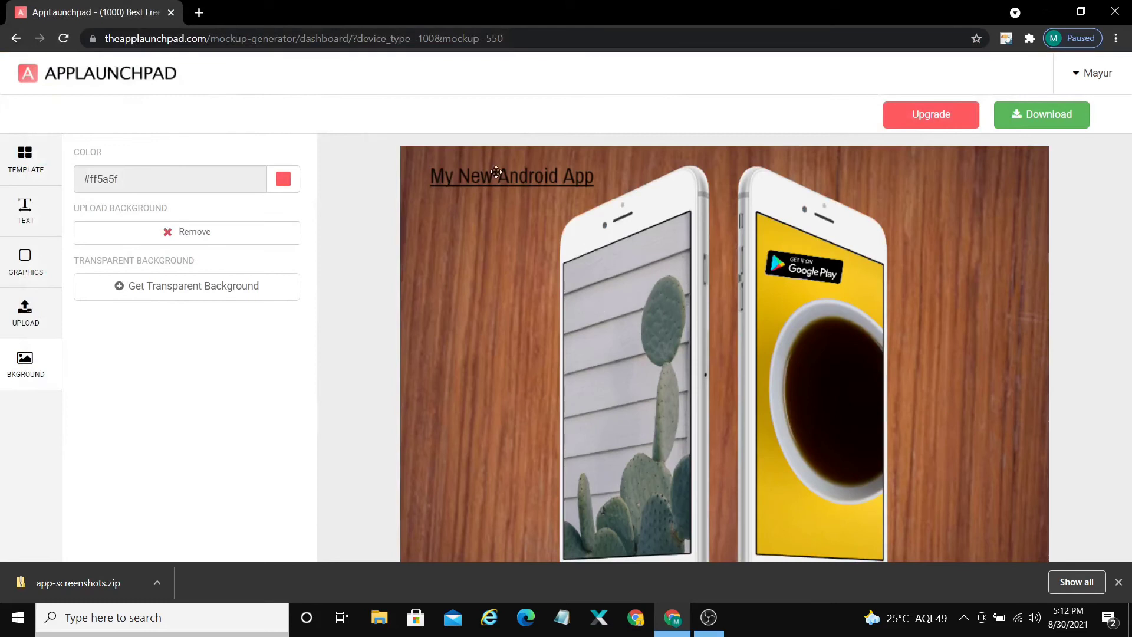
Nudge the "My New Android App" heading slightly down and format it in bold white (#ffffff)
mouse_move(496, 172)
mouse_down()
mouse_move(496, 210)
mouse_move(497, 178)
mouse_up()
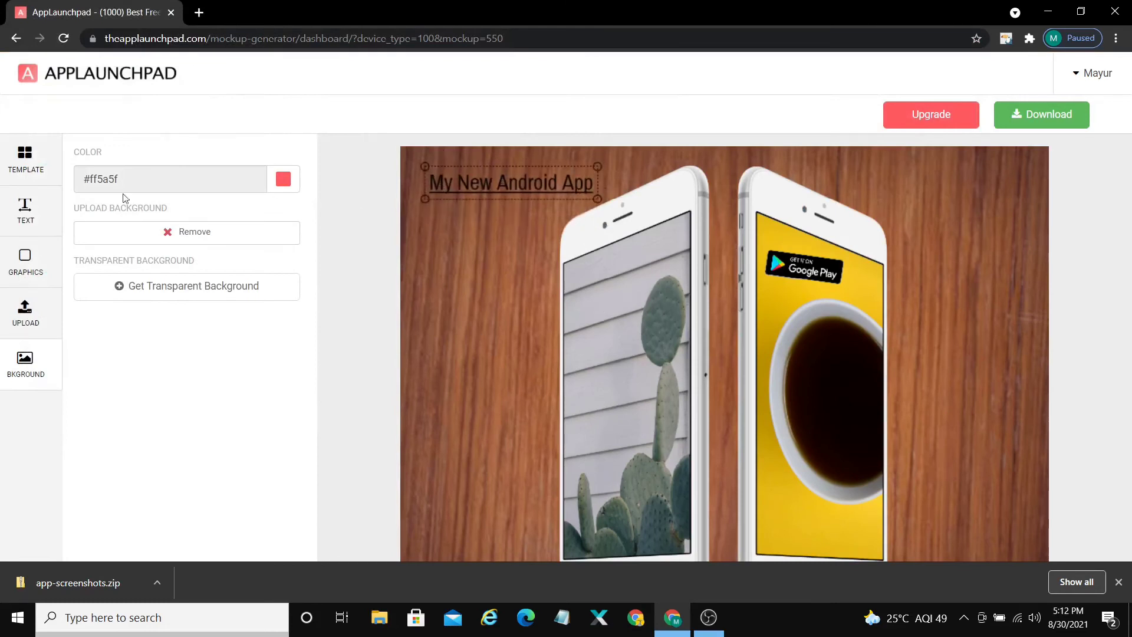
click(25, 208)
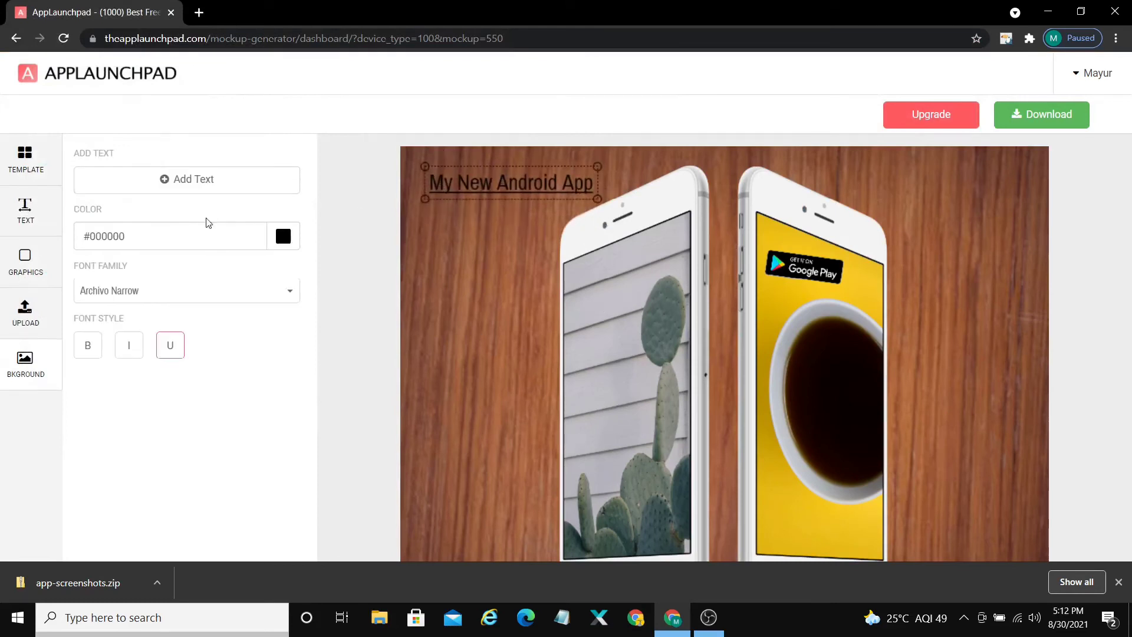
click(284, 236)
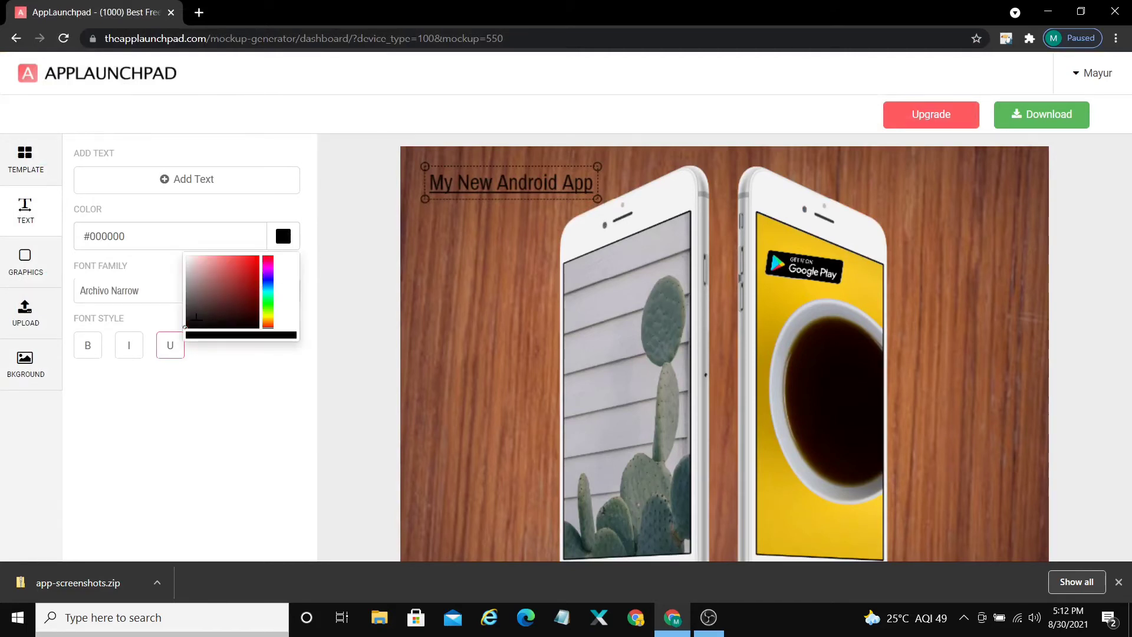
drag(188, 324, 177, 235)
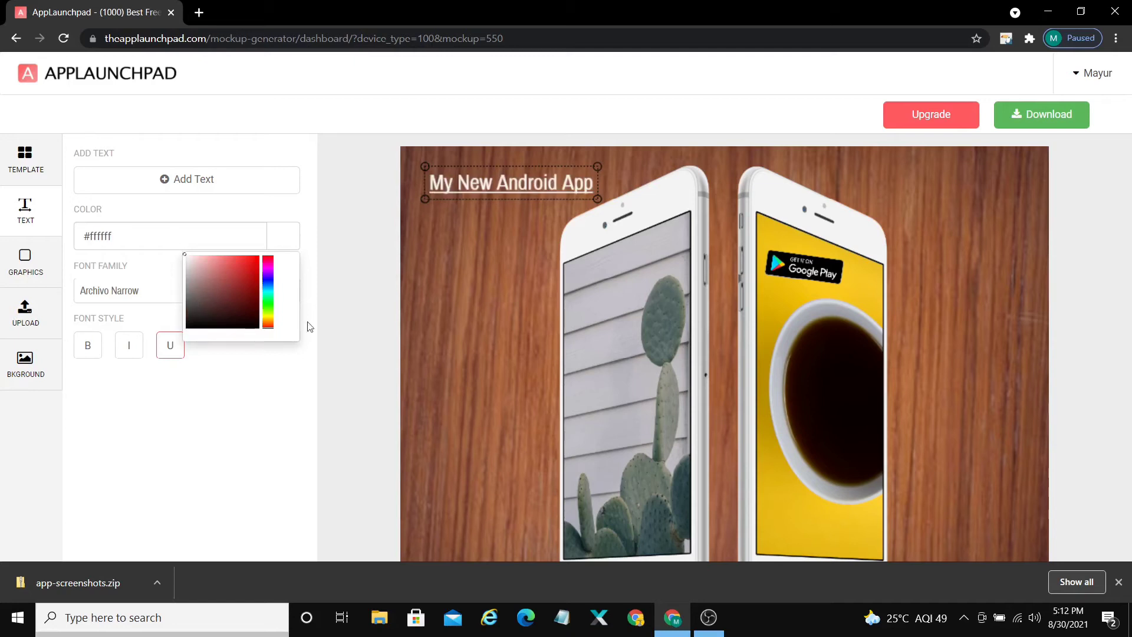
click(289, 414)
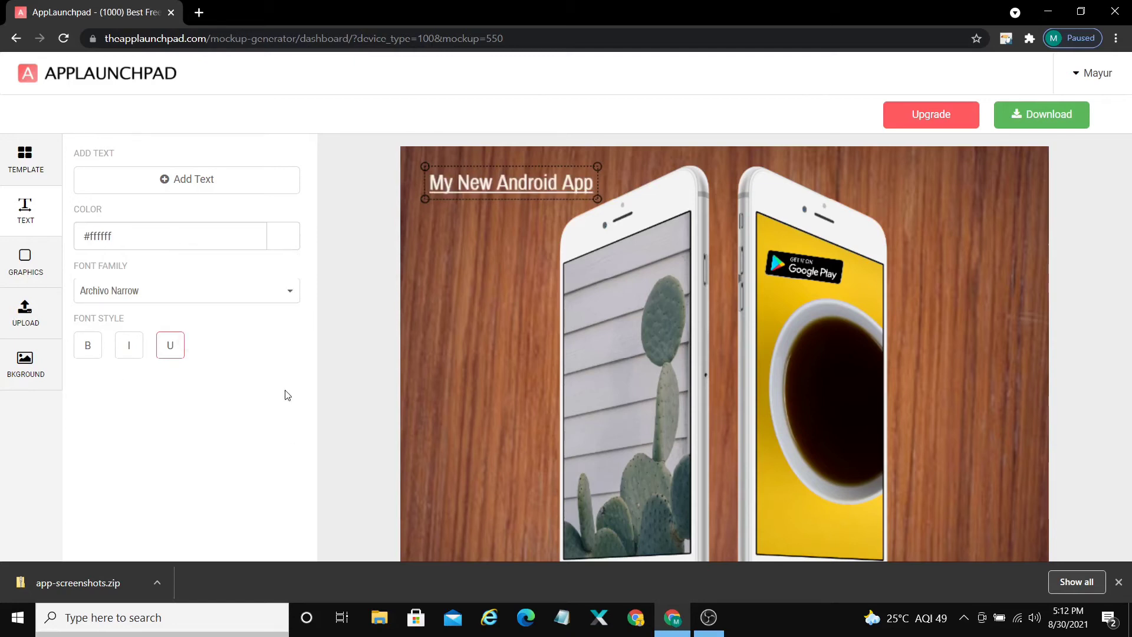
click(87, 345)
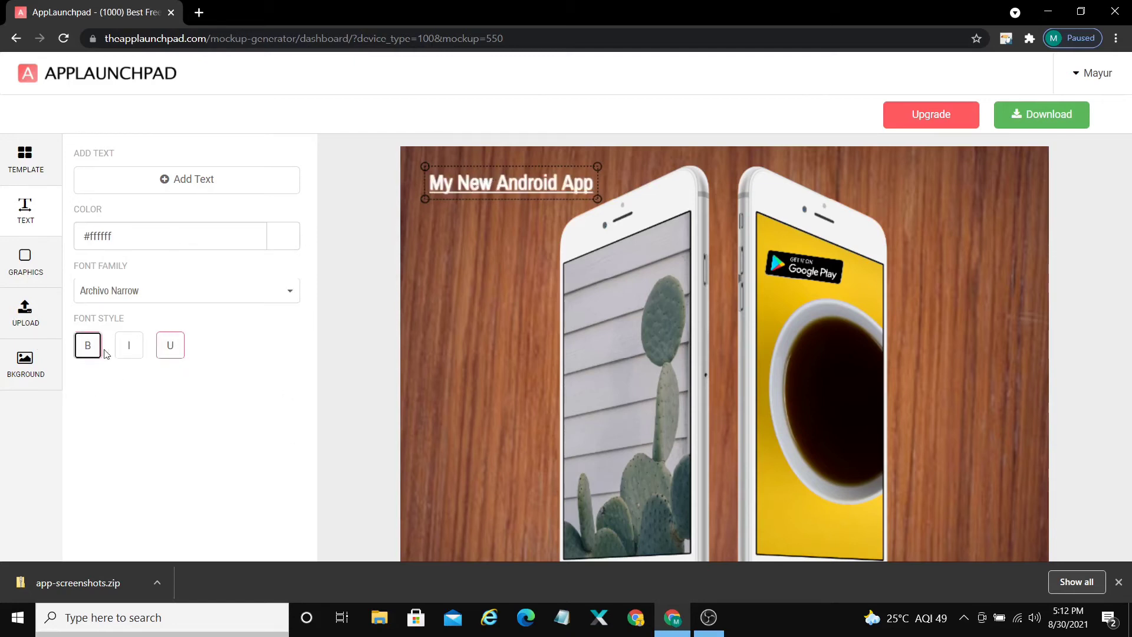
click(221, 381)
Look at the available mockup templates
click(25, 157)
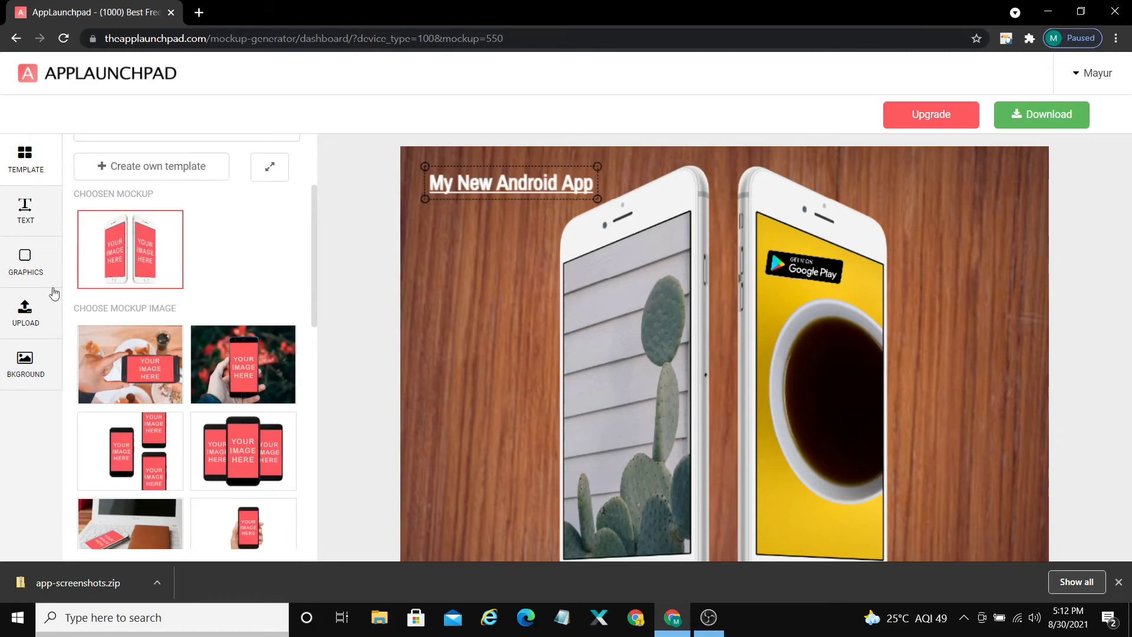
Download the finished mockup image in High quality
scroll(254, 394, down, 10)
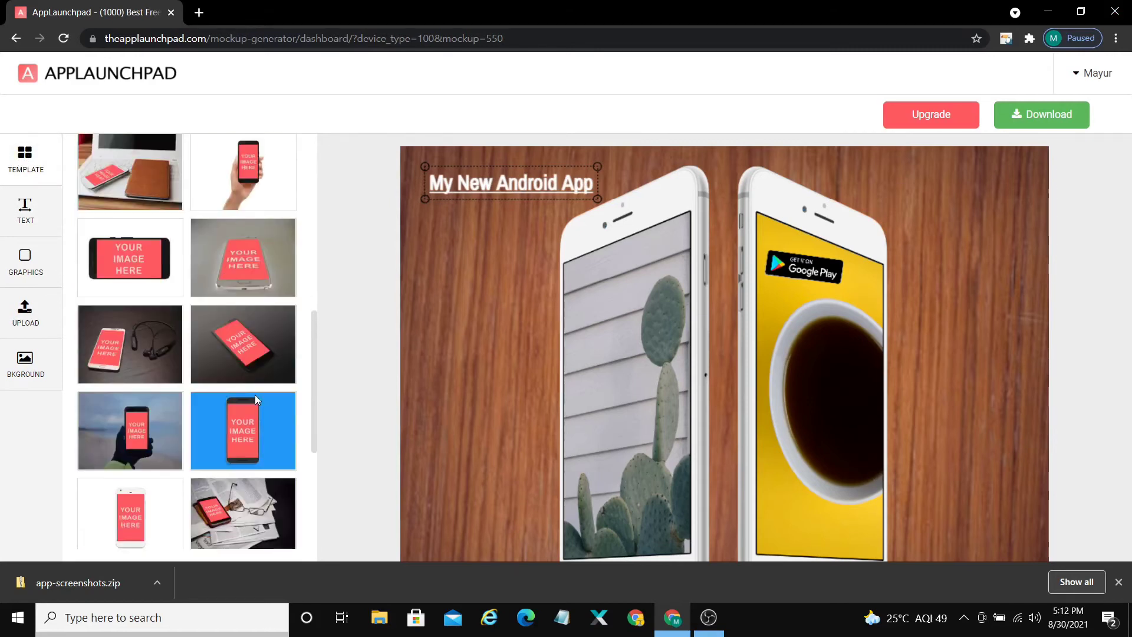
scroll(255, 379, up, 4)
click(1042, 115)
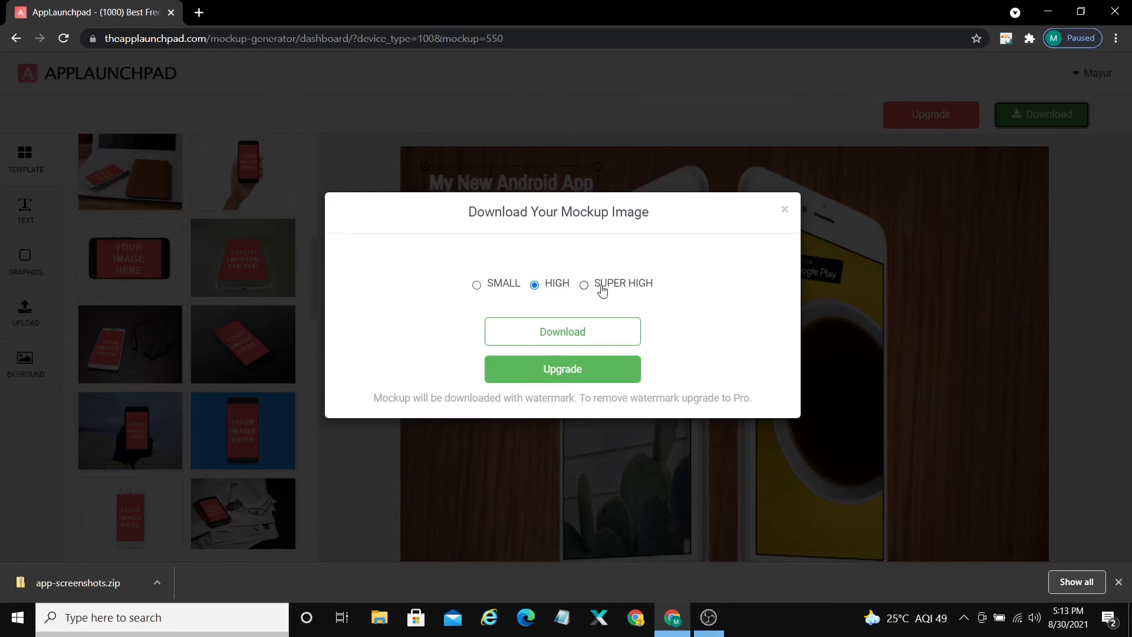
click(575, 330)
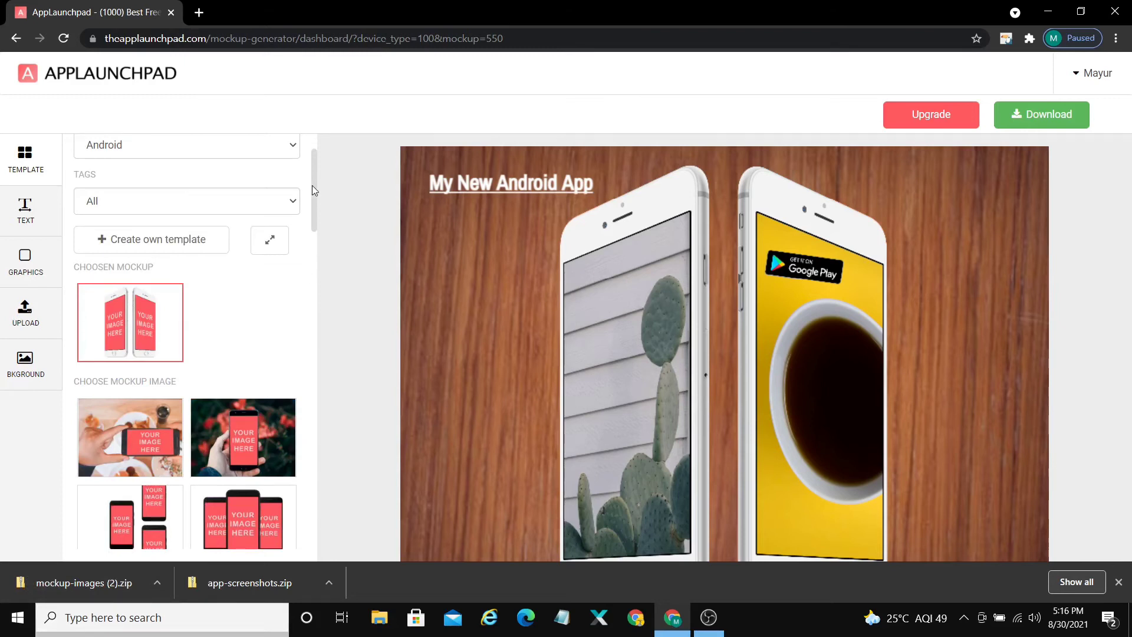
Apply the mockup template showing a white phone beside neckband earphones on a dark wooden table
scroll(201, 393, down, 6)
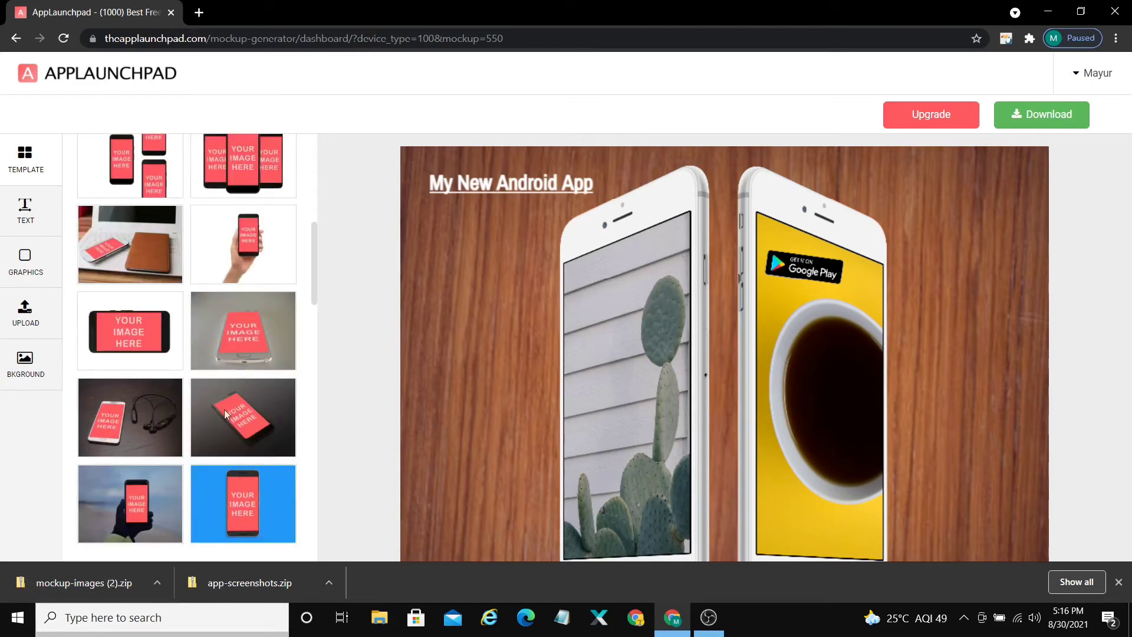
scroll(141, 409, down, 4)
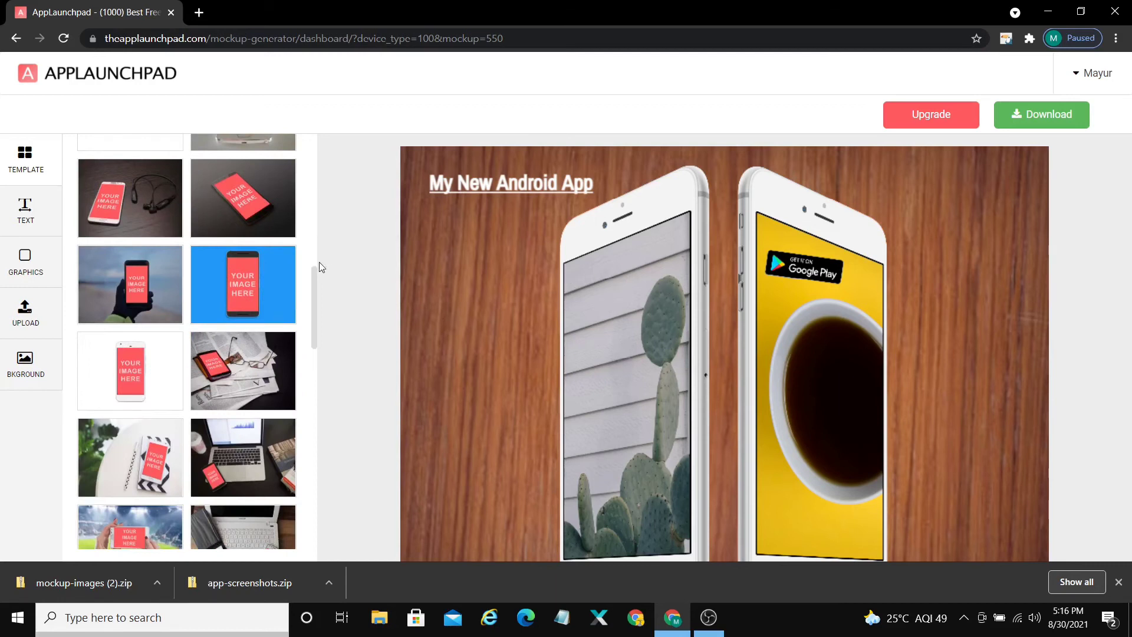
click(115, 216)
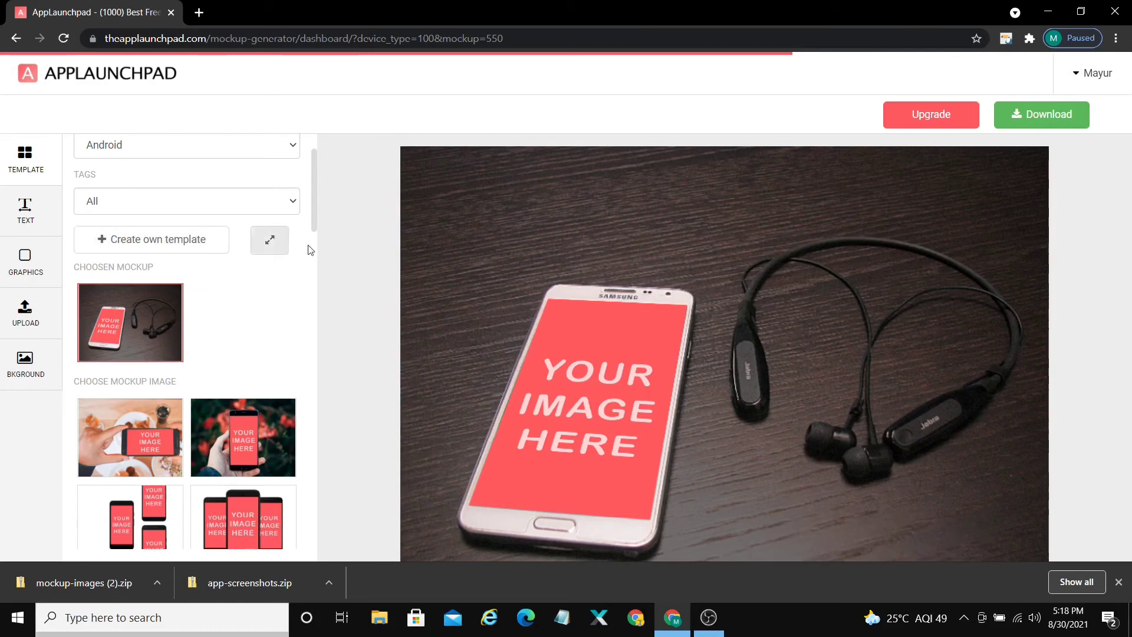
Start a blank custom template and look at its text, graphics and upload options
click(160, 241)
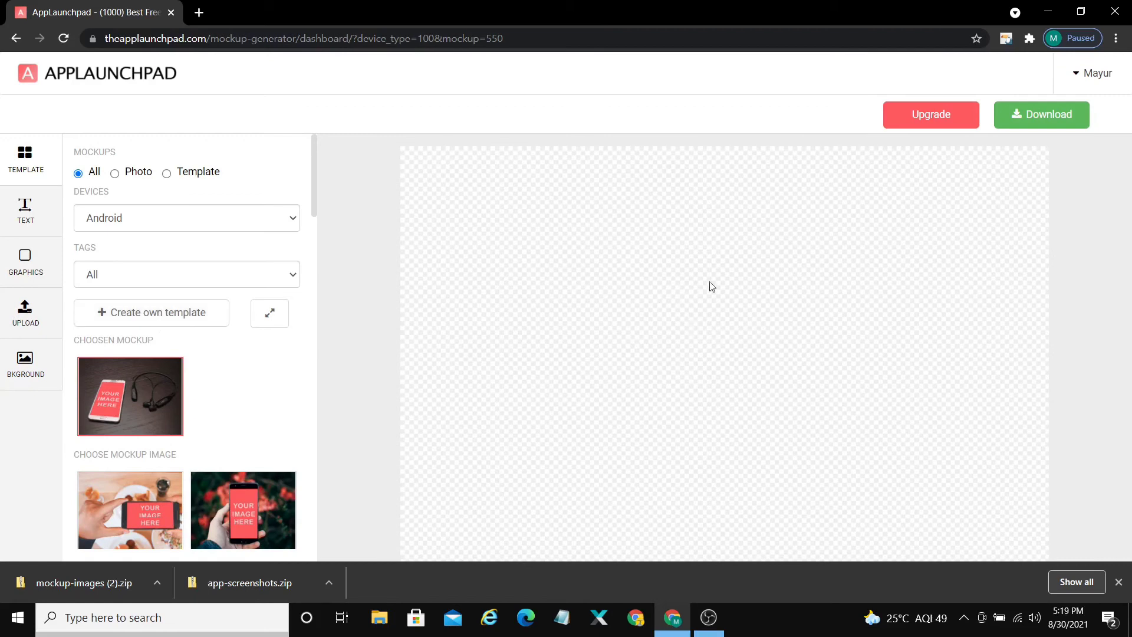
click(23, 221)
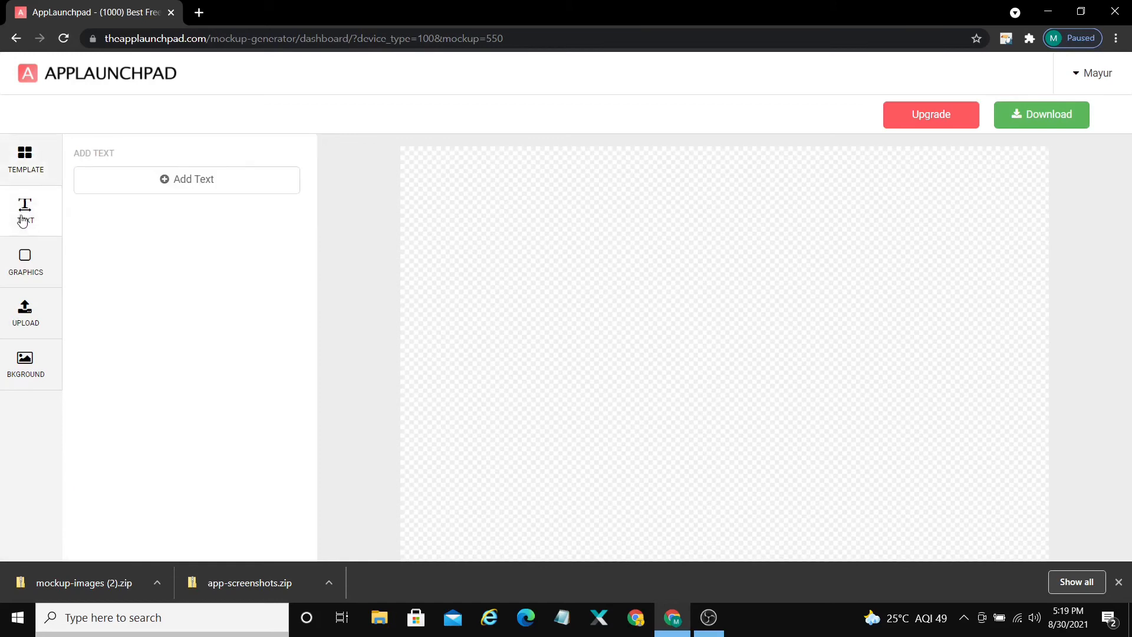
click(31, 285)
click(24, 322)
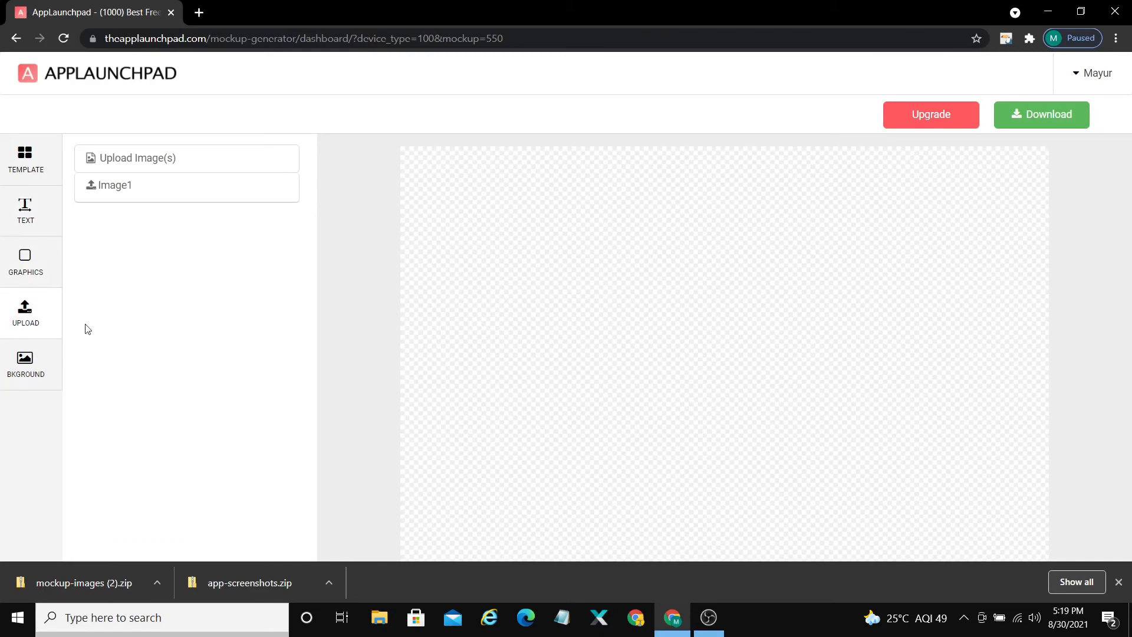
Add a text element to the blank canvas and replace its placeholder with "New Android App"
click(31, 216)
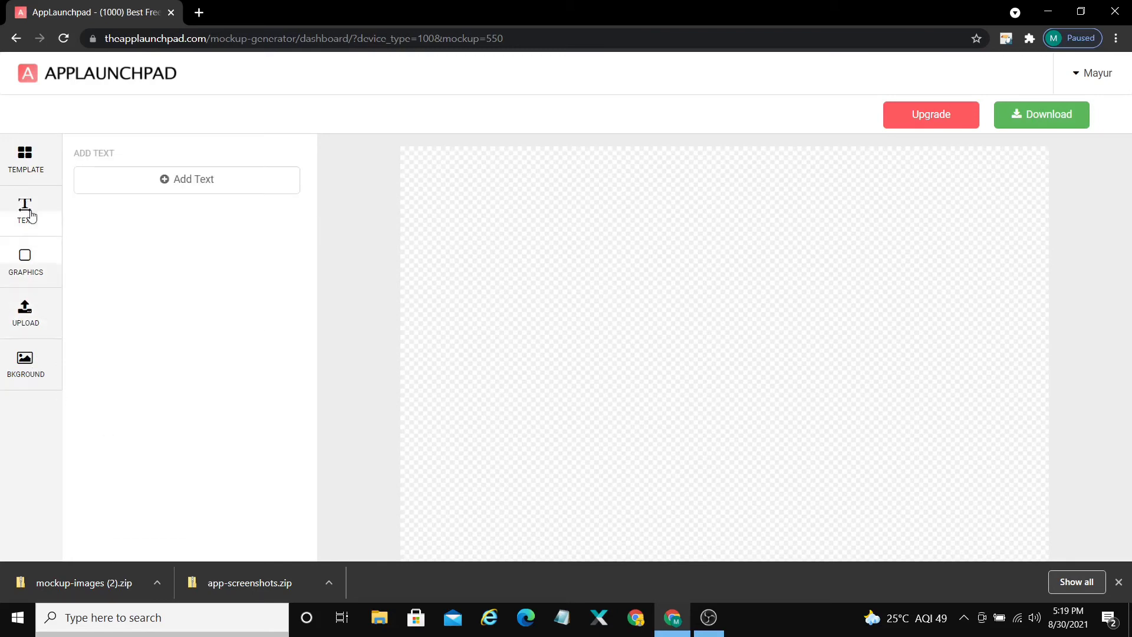
click(202, 182)
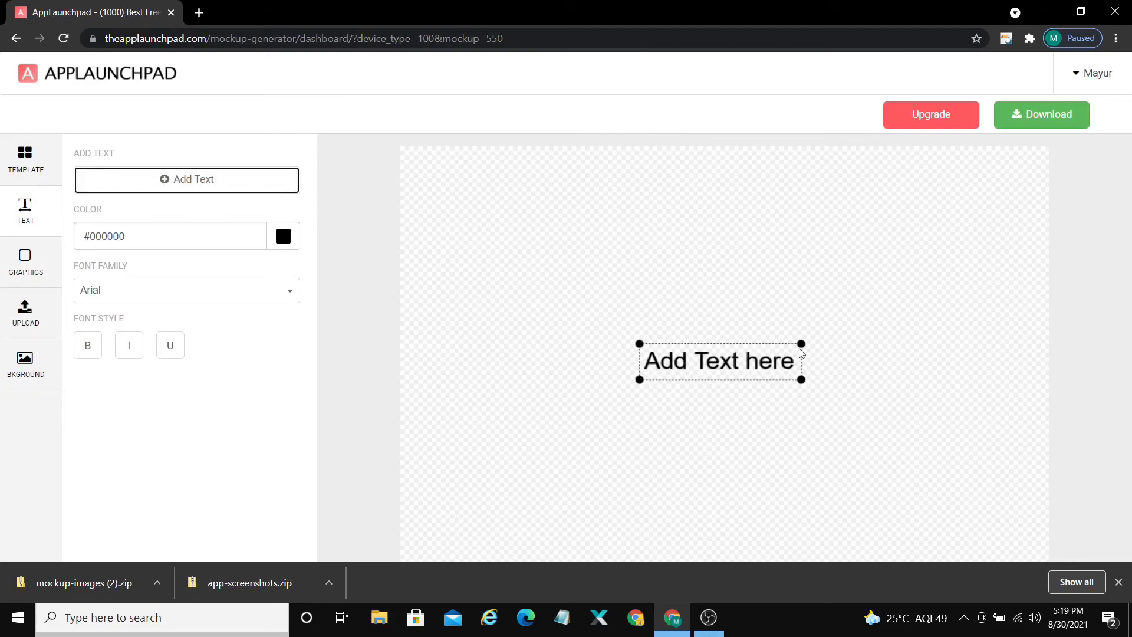
click(765, 370)
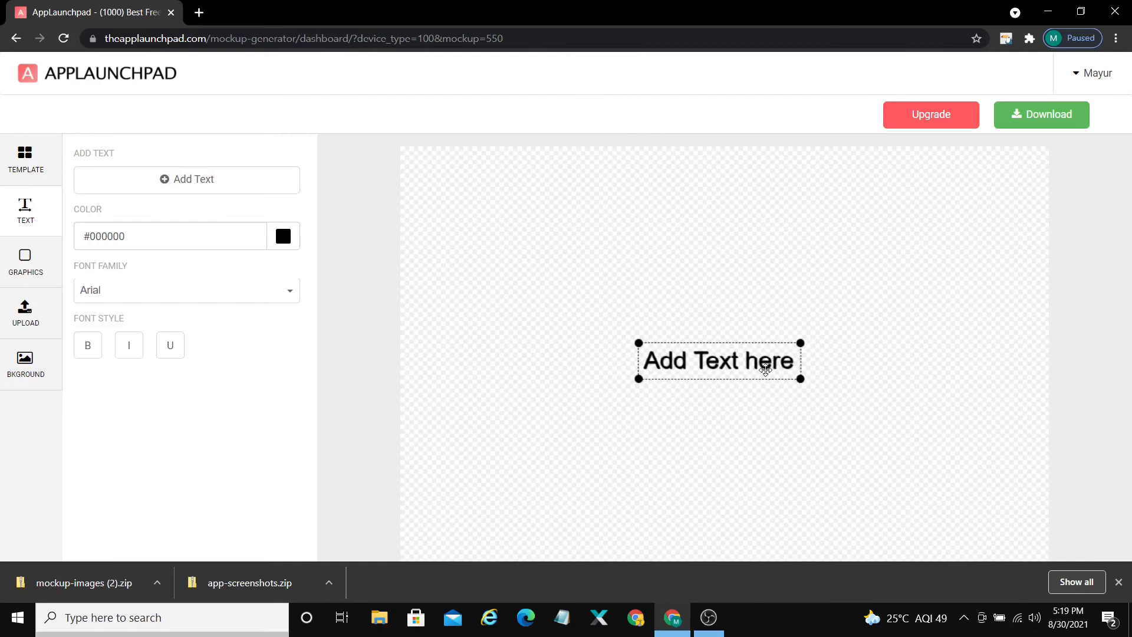
click(746, 368)
key(ctrl+a)
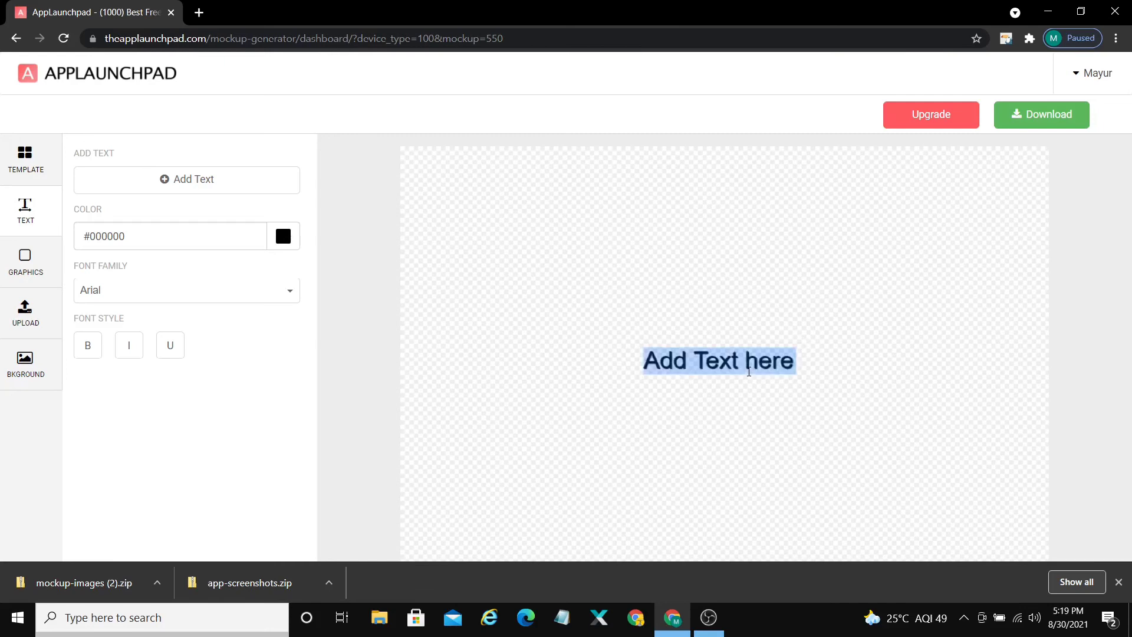
text(New)
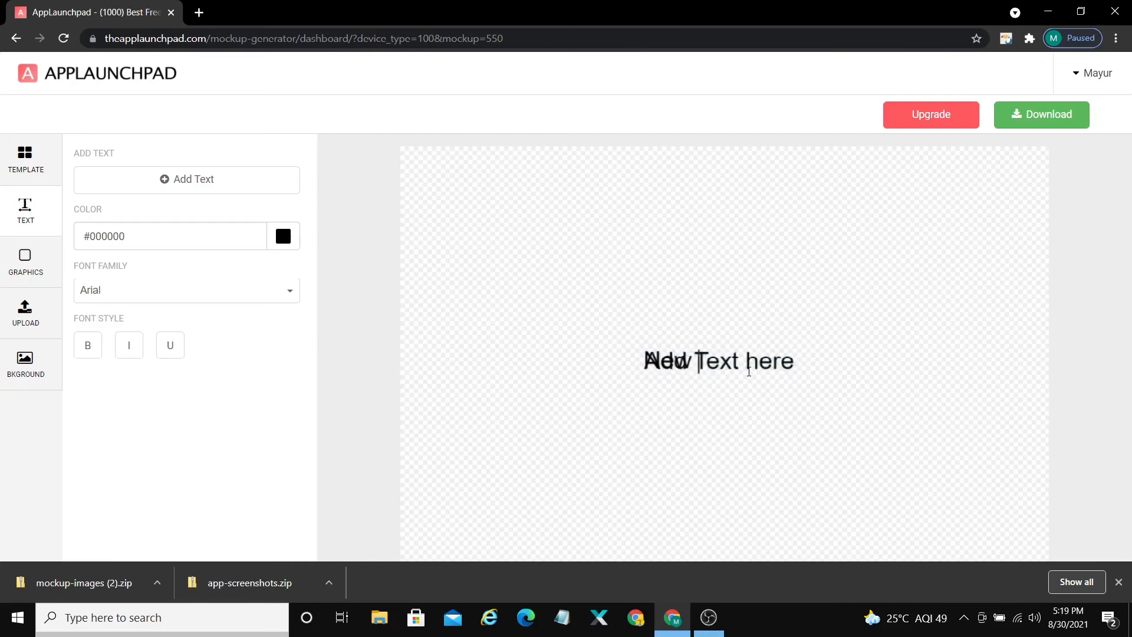
key(shift+Home)
key(BackSpace)
text(New)
key(ctrl+a)
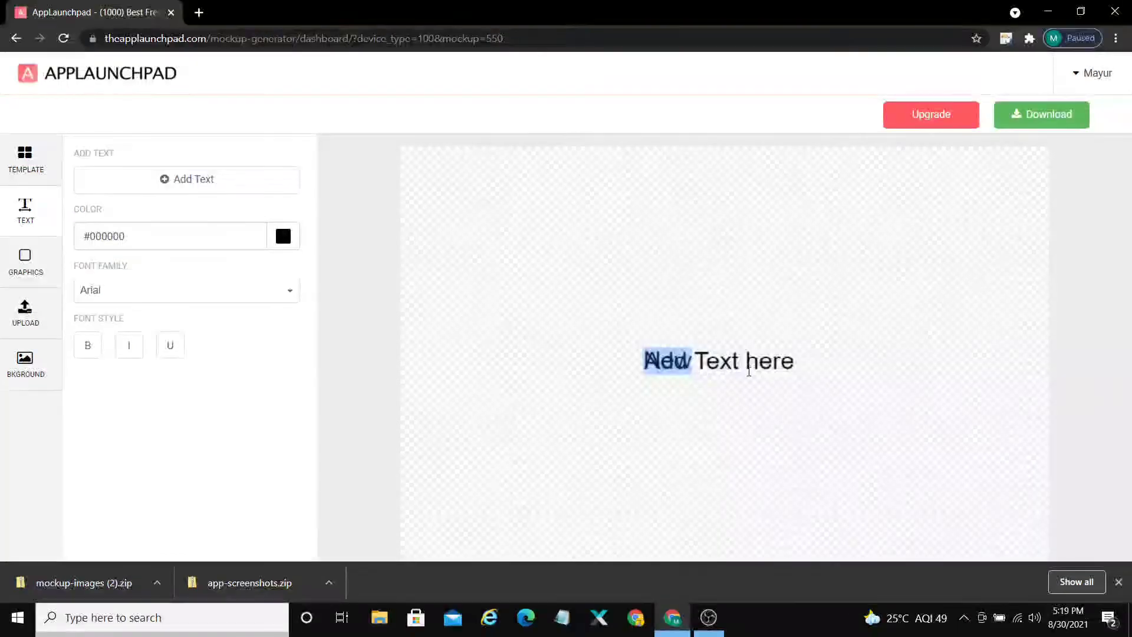
click(748, 371)
text(A)
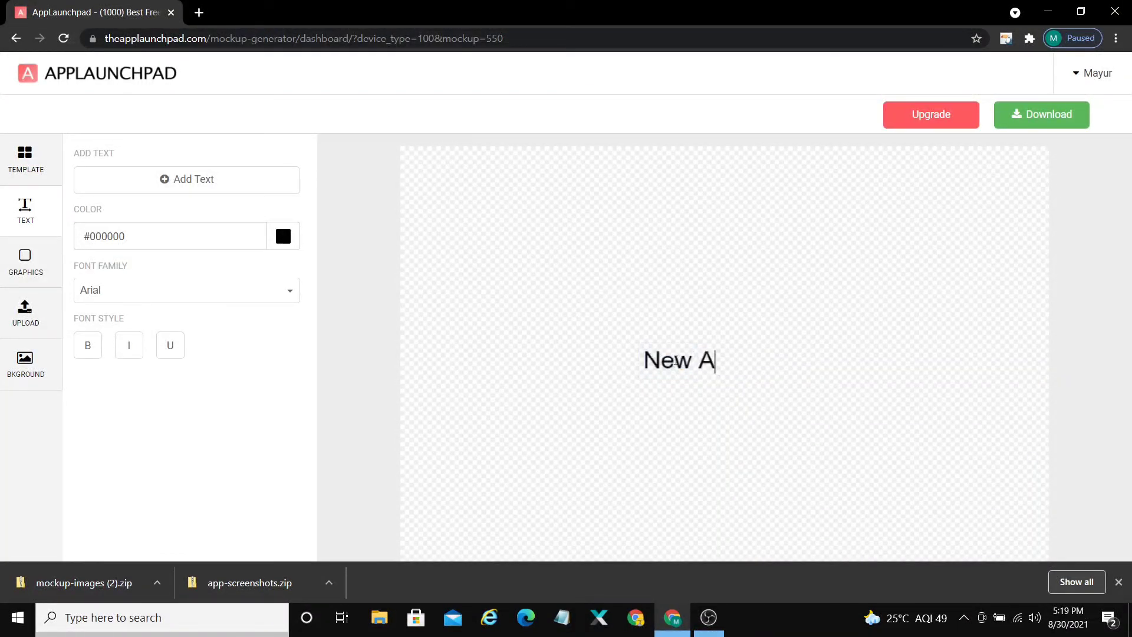
text(ndroid App)
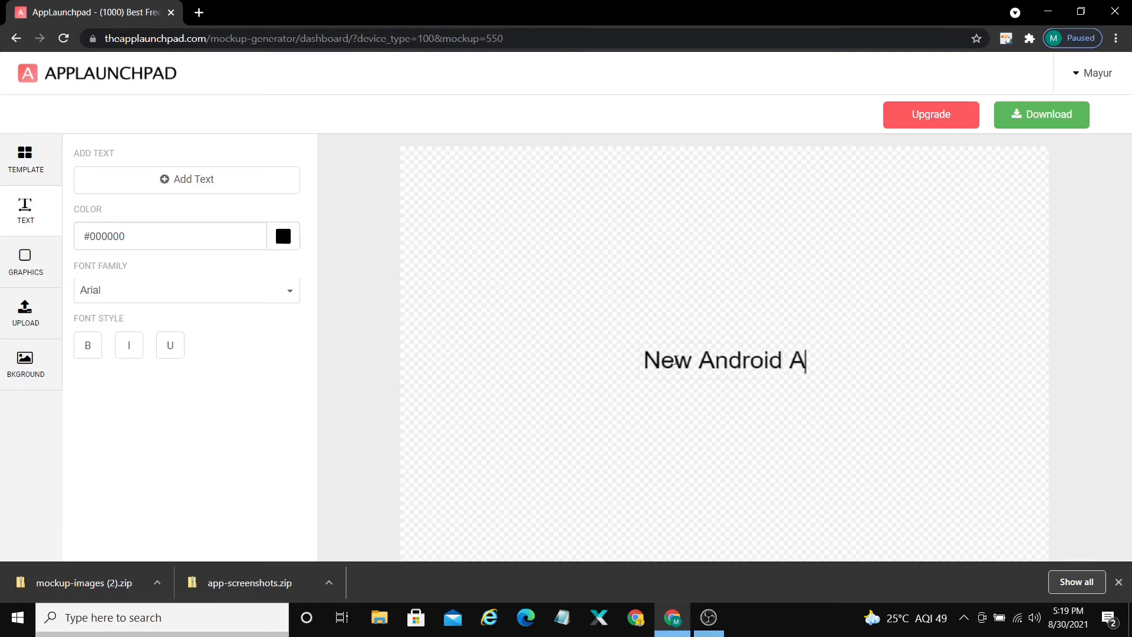
Move the "New Android App" heading to the upper-left corner of the canvas
click(692, 362)
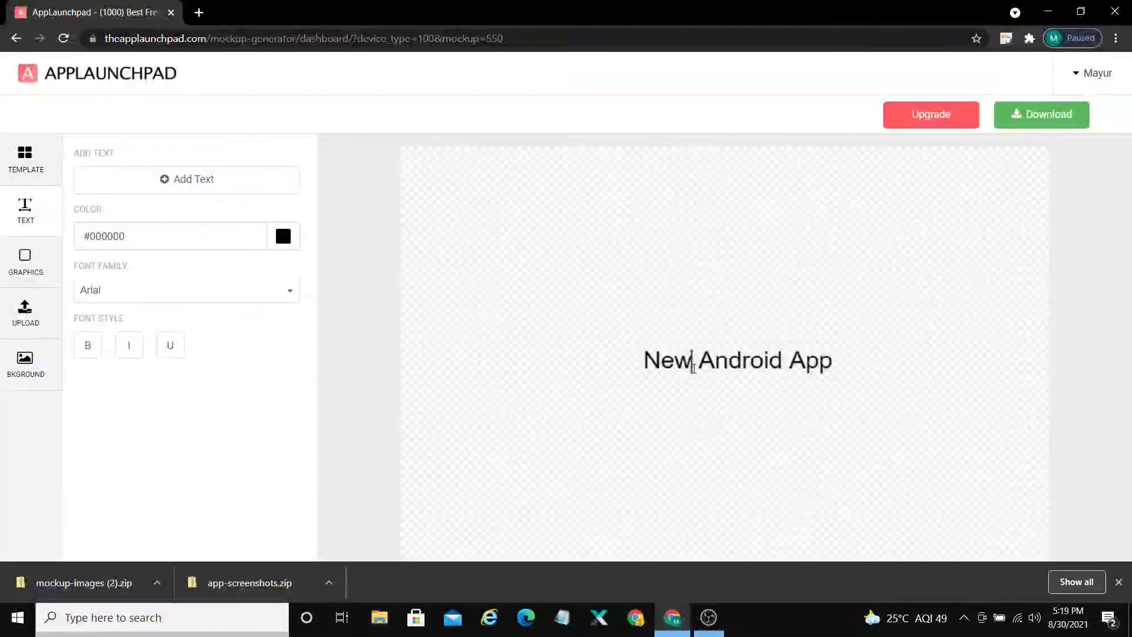
click(772, 359)
click(757, 367)
drag(757, 366, 546, 199)
click(601, 311)
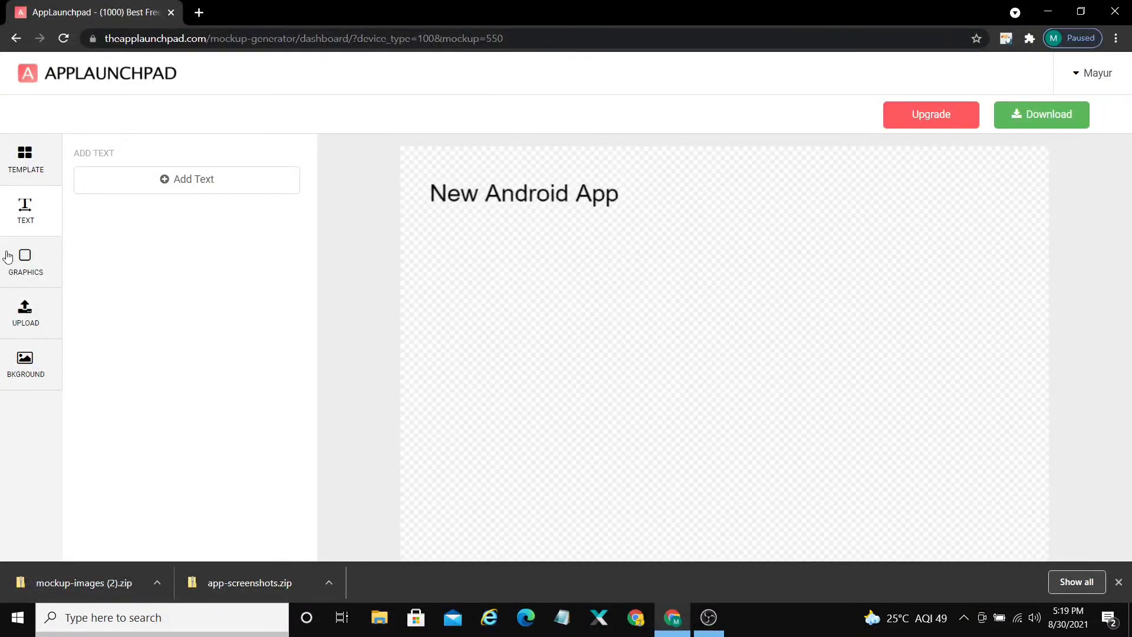
Browse the device graphics, add a white phone frame to the canvas, and check the custom image upload option
click(25, 270)
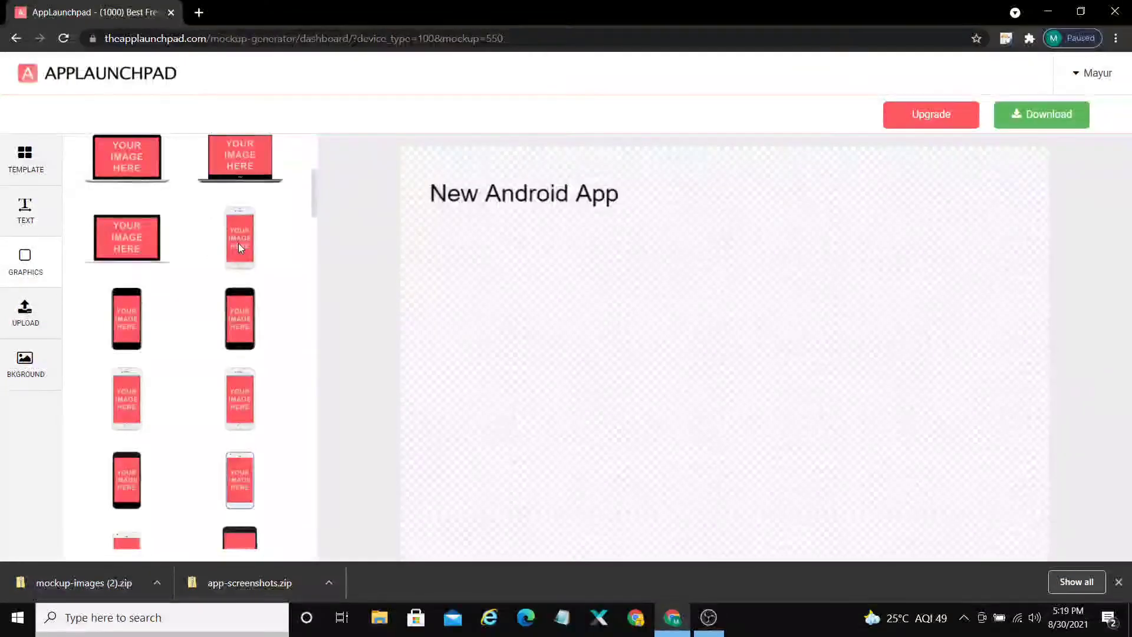
scroll(242, 241, up, 5)
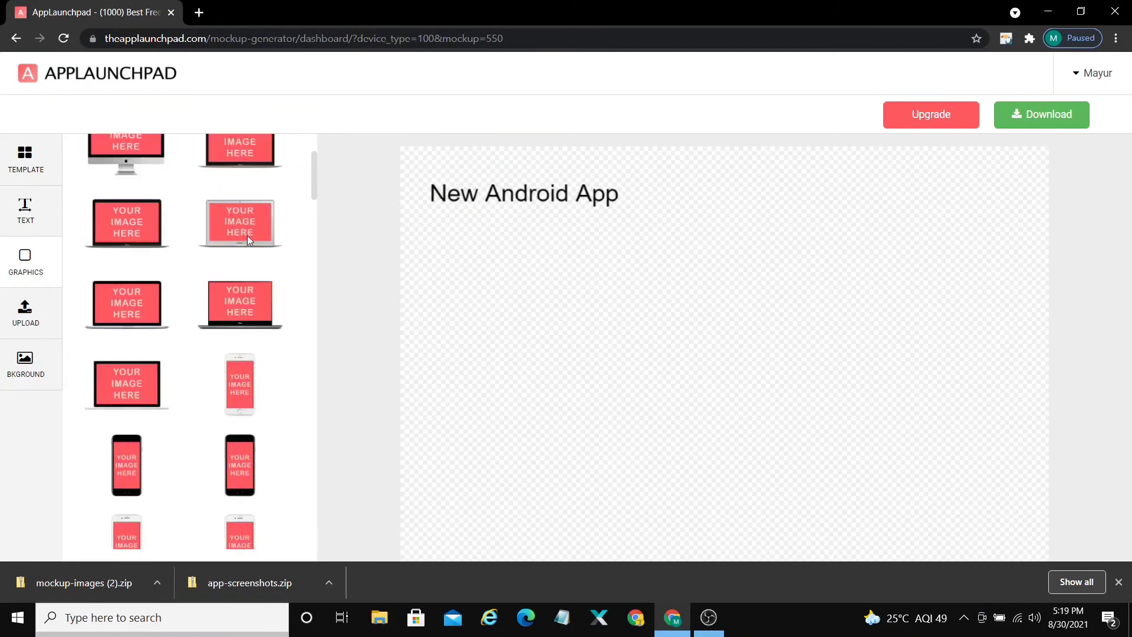
click(230, 170)
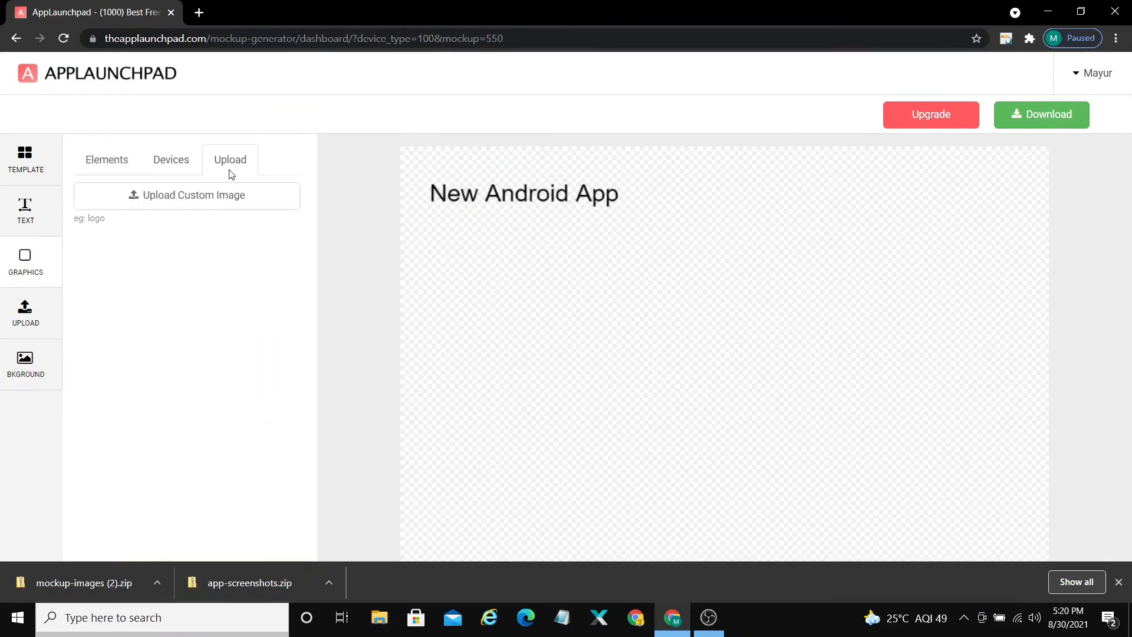
click(186, 203)
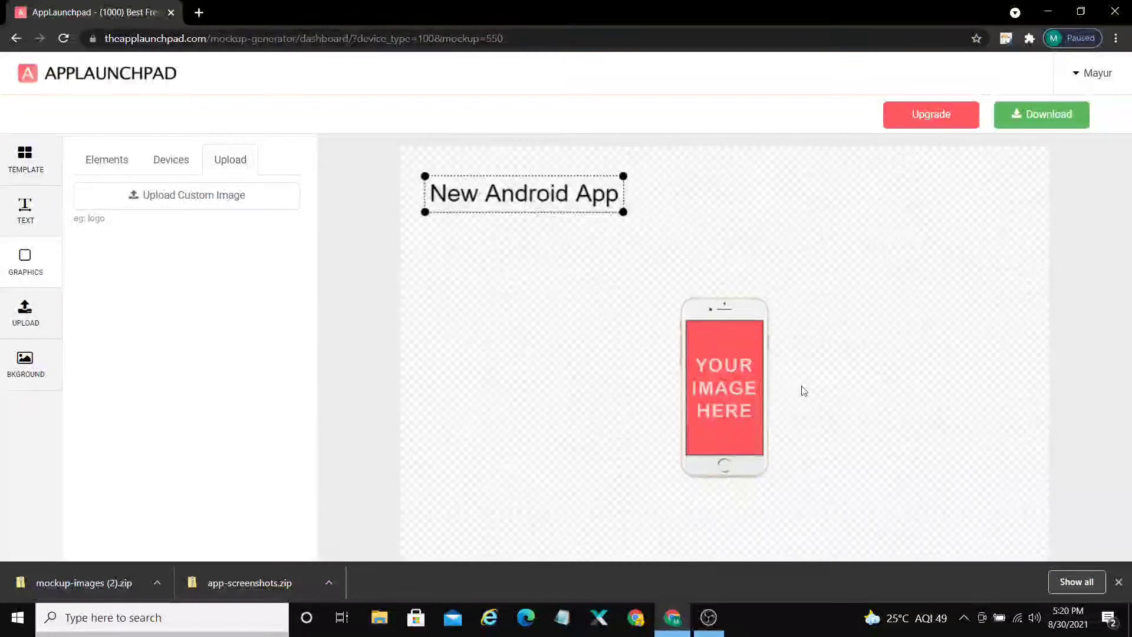
Enlarge the white phone and place it along the right side of the canvas, opposite the heading
drag(780, 281, 821, 198)
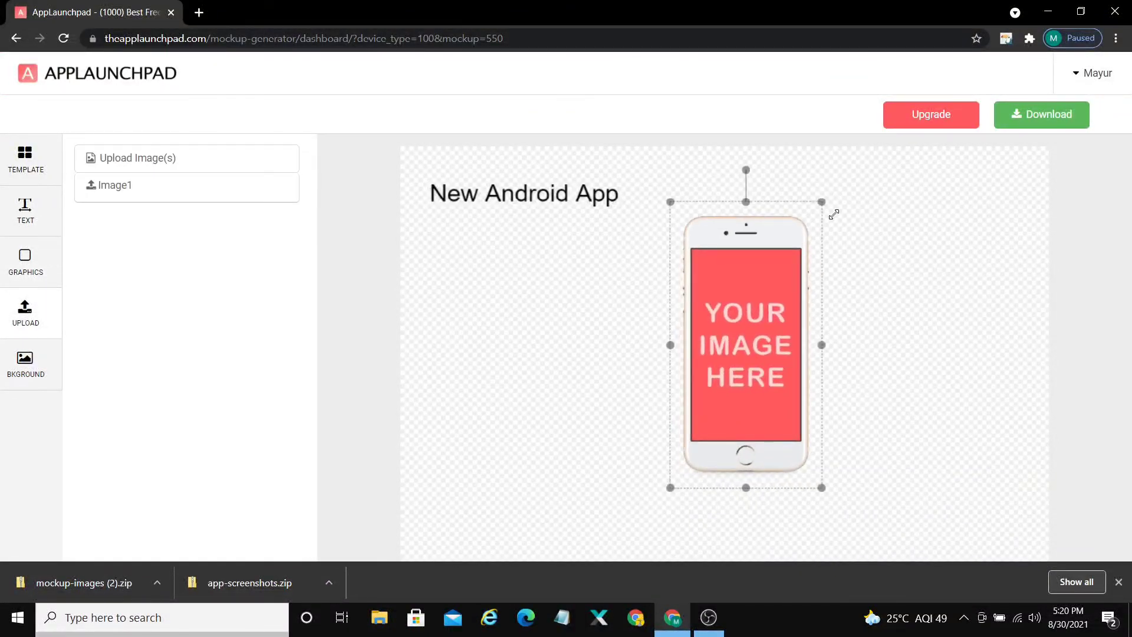
drag(761, 326, 913, 317)
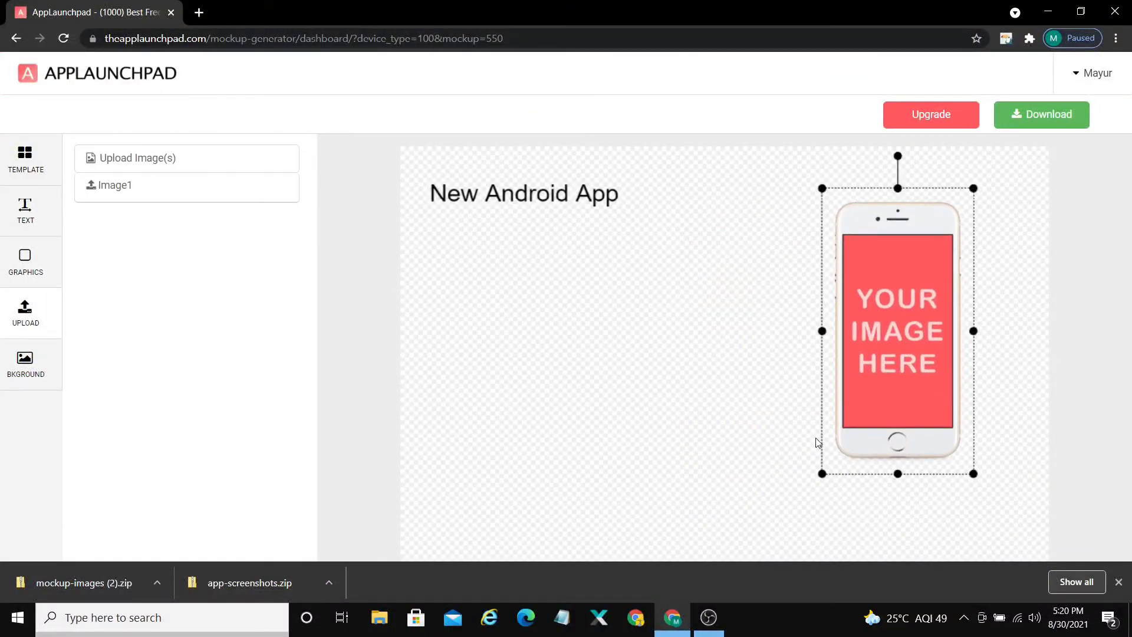
drag(822, 475, 802, 510)
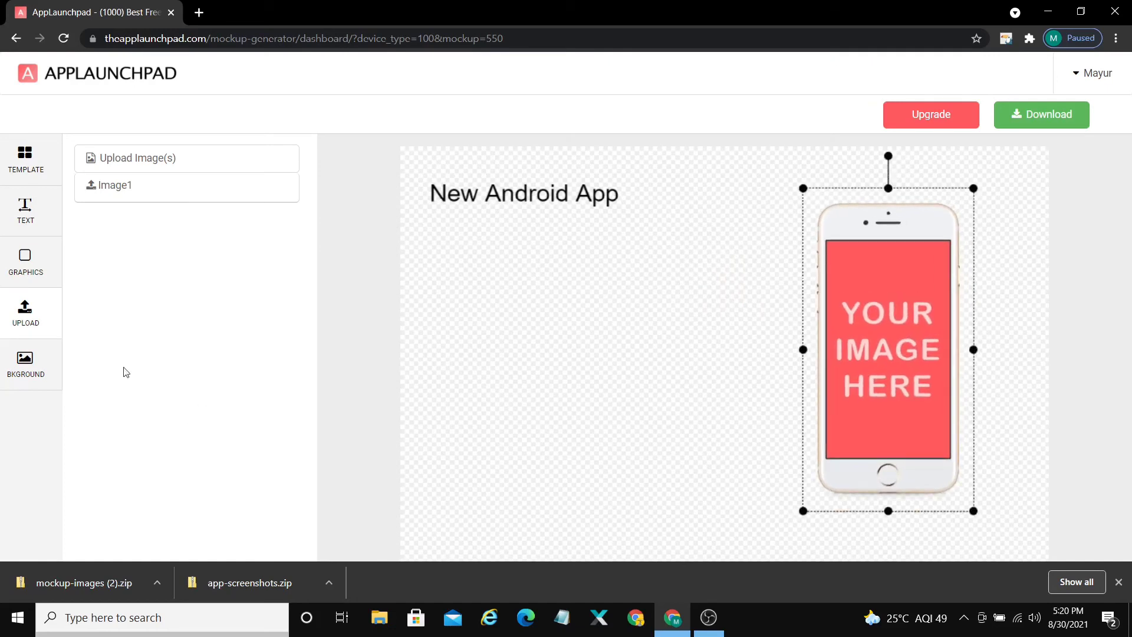
Set the canvas background colour to black (#000000)
click(36, 377)
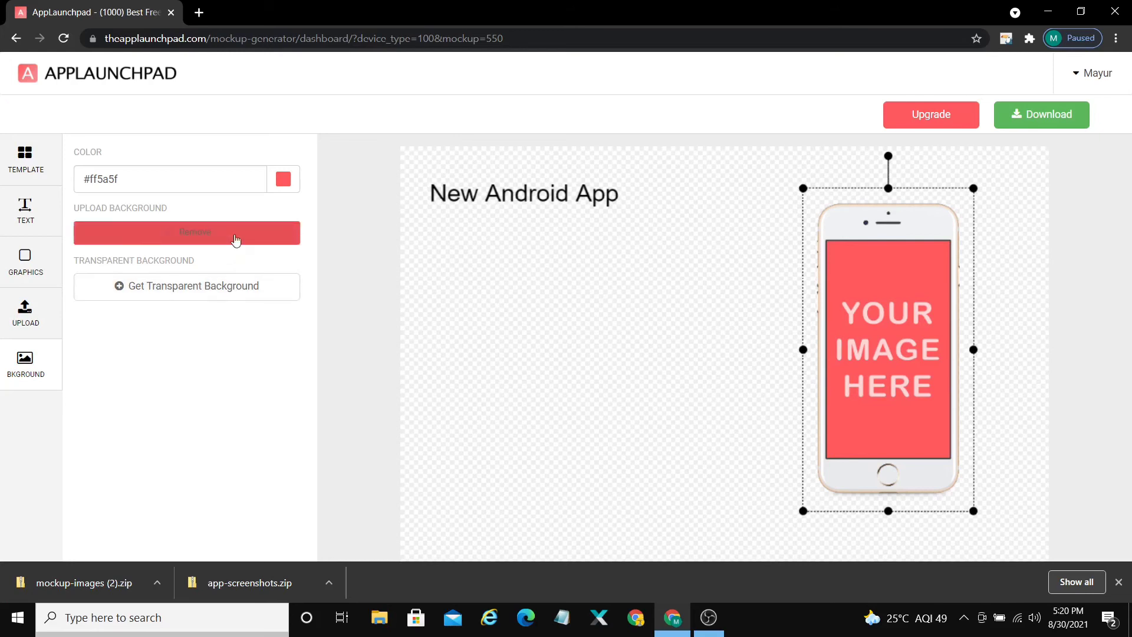
click(547, 395)
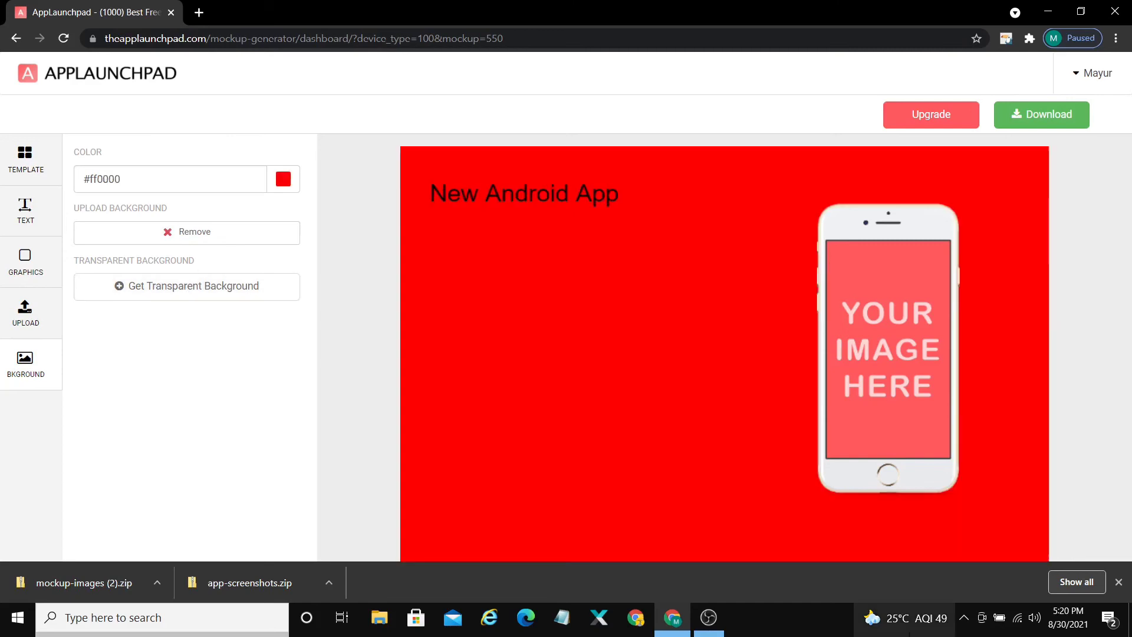
click(283, 180)
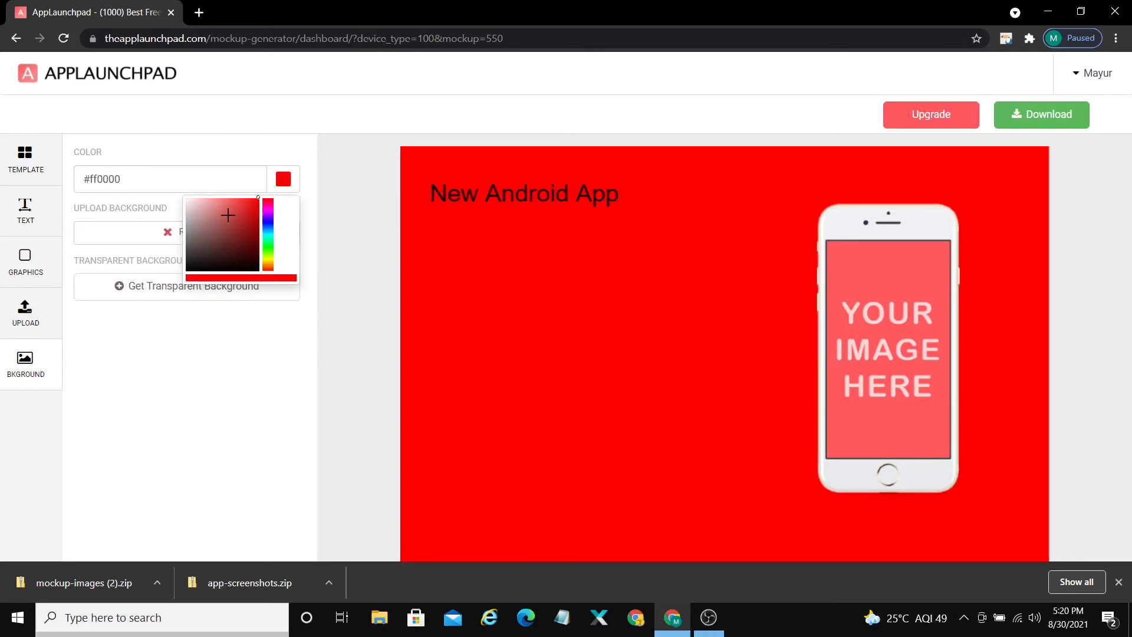
drag(257, 203, 184, 276)
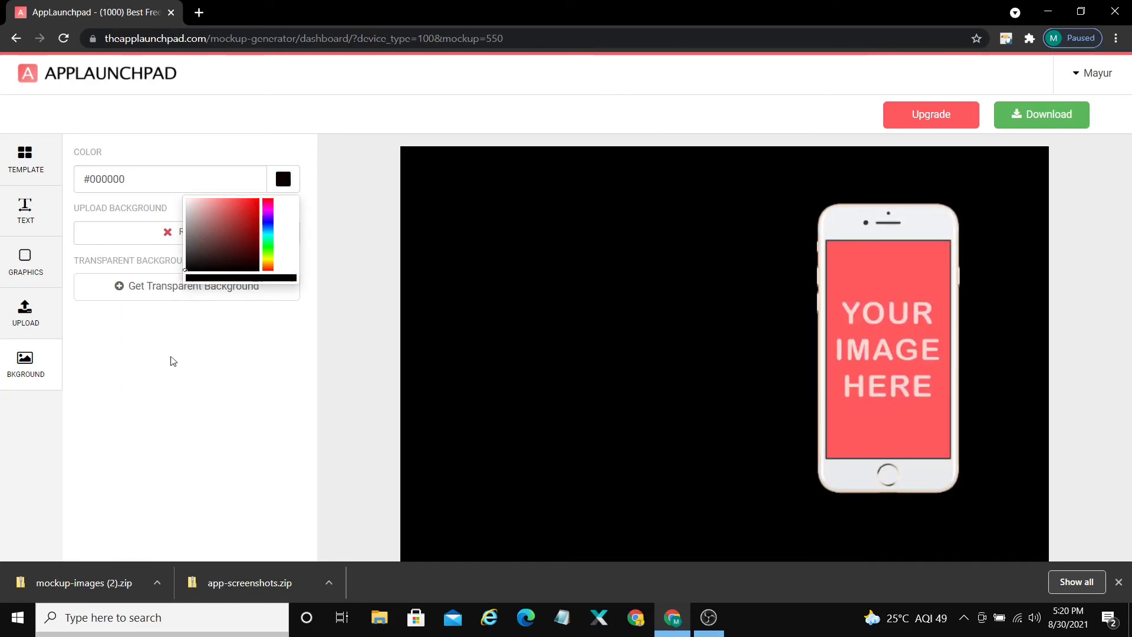
click(177, 363)
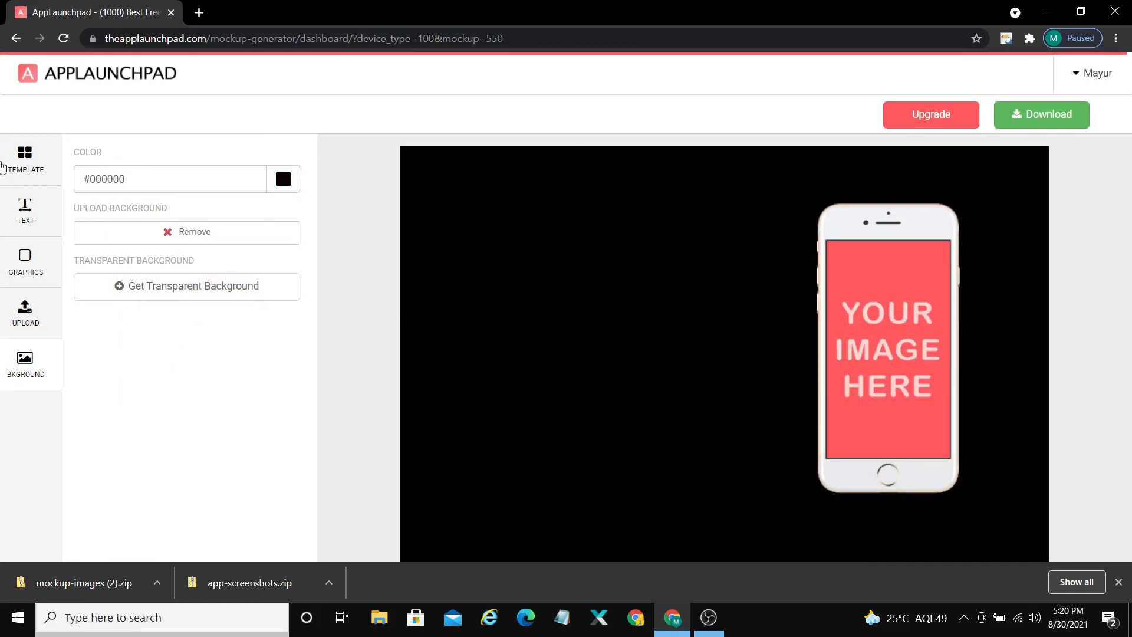
Recolour the "New Android App" heading to white (#ffffff) and make it bold
click(25, 212)
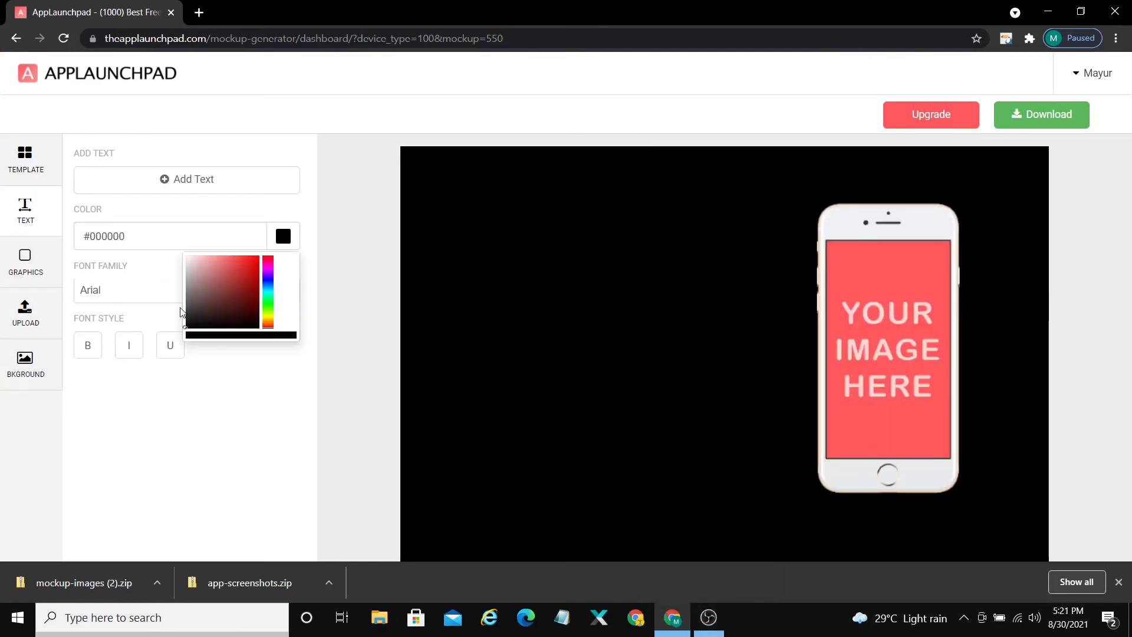
drag(185, 327, 178, 242)
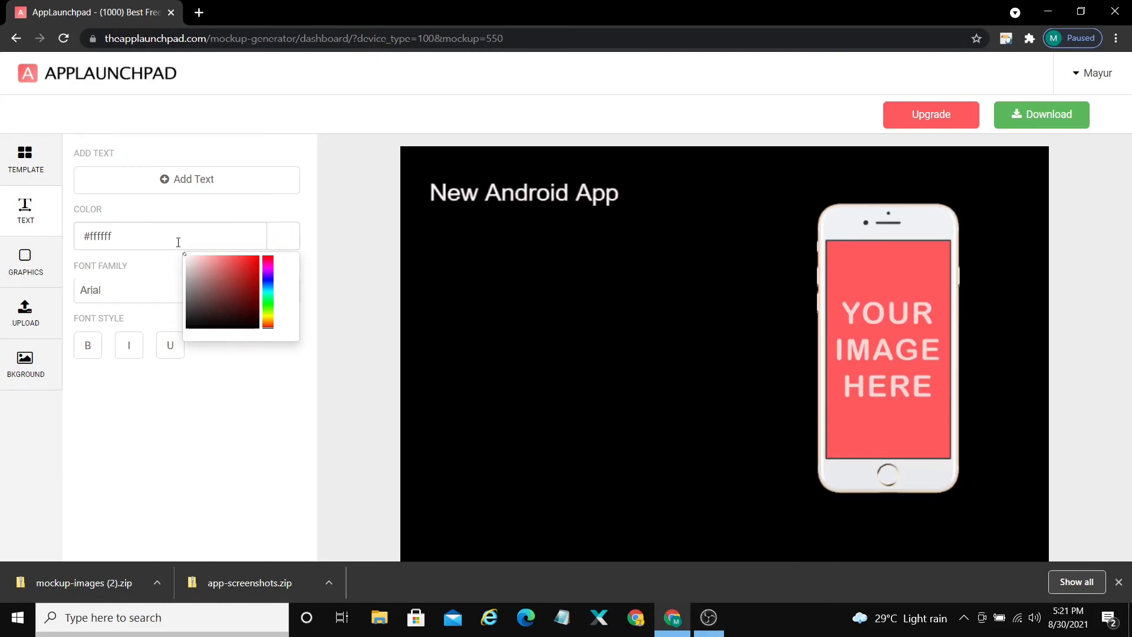
click(237, 446)
click(90, 346)
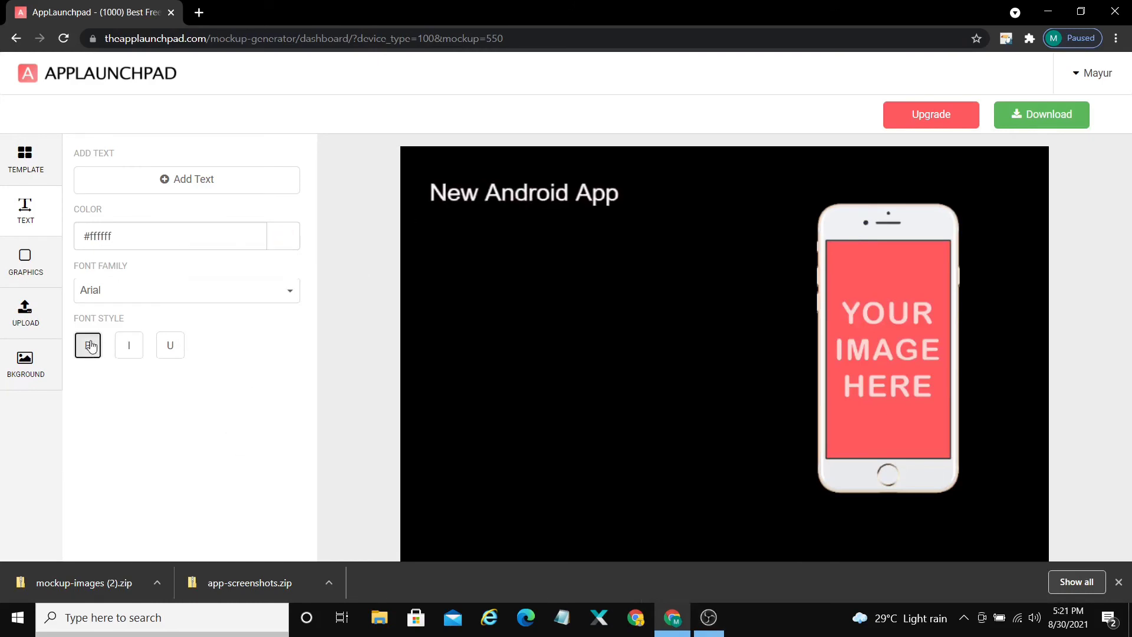
Change the heading's font family to Black Ops One
click(228, 296)
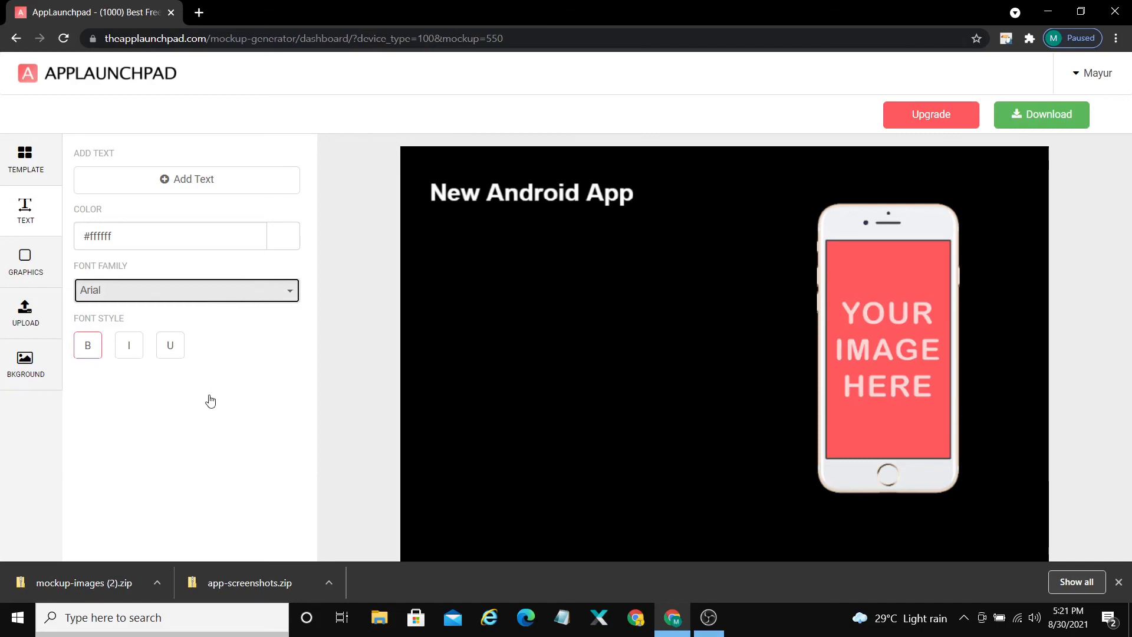
scroll(214, 405, down, 5)
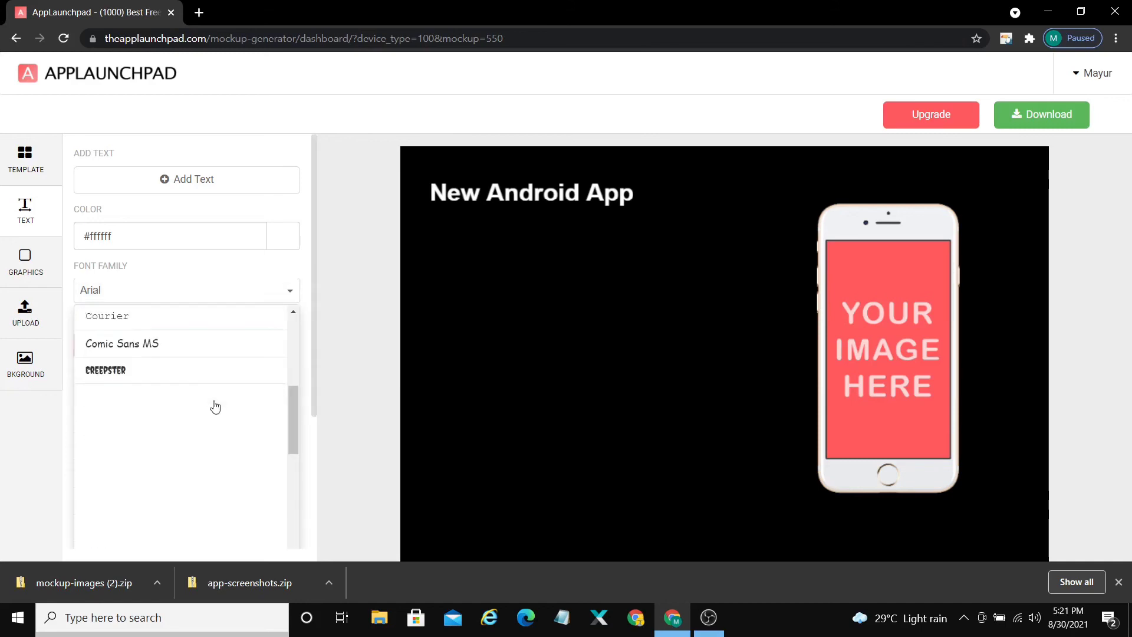
scroll(184, 393, down, 2)
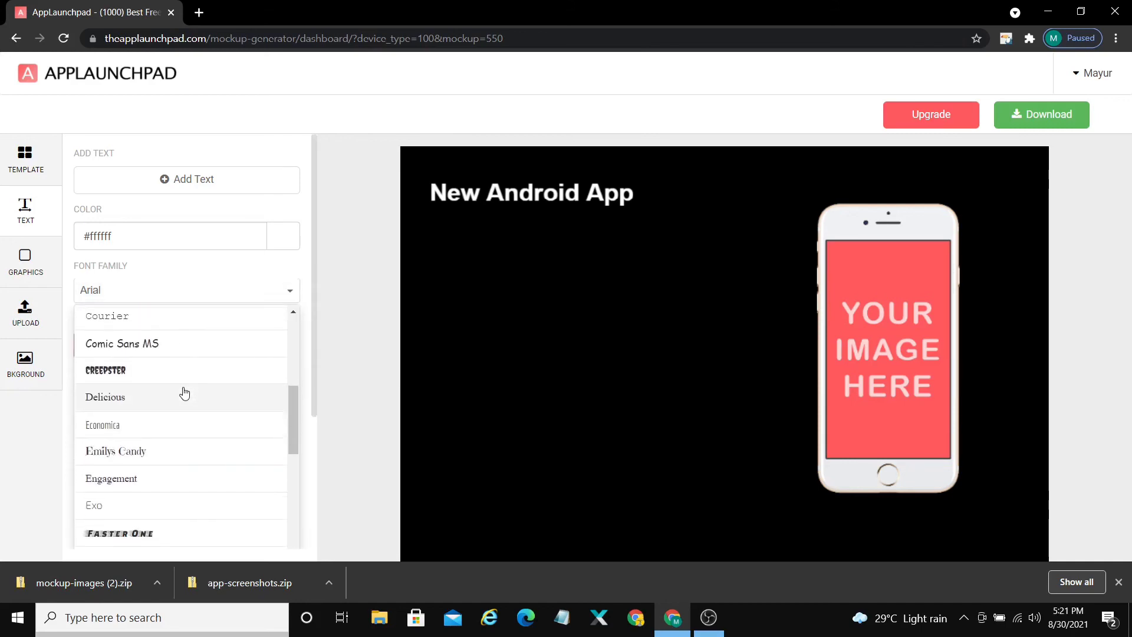
scroll(184, 394, up, 4)
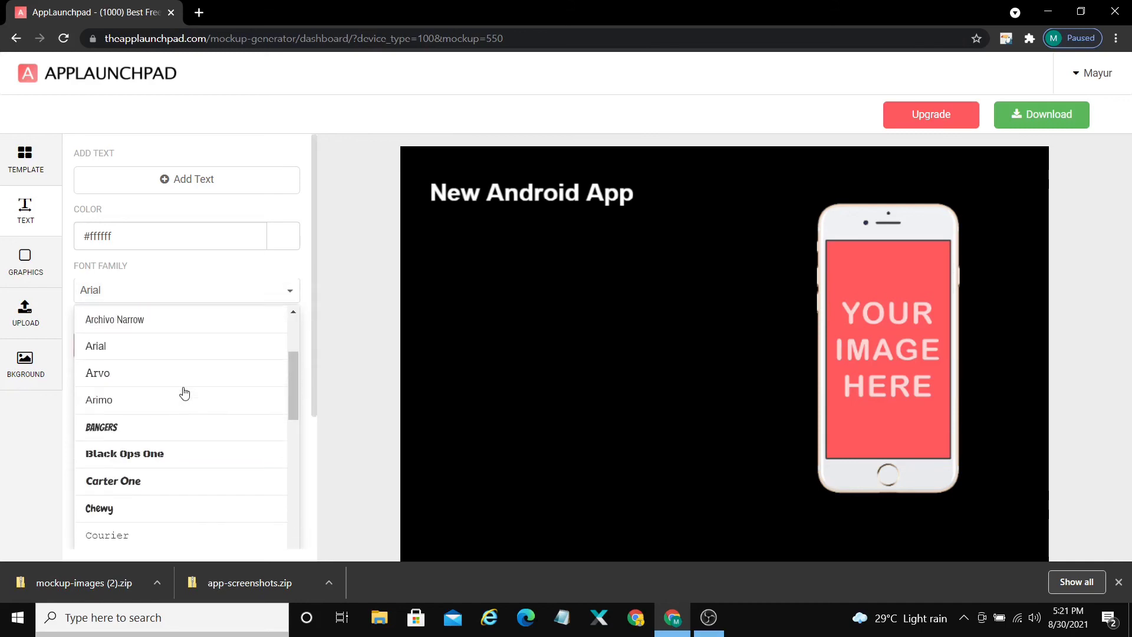
click(183, 454)
click(642, 338)
Add the "Get it on Windows 10" badge beneath the heading and shift the white phone closer to the canvas centre
click(32, 265)
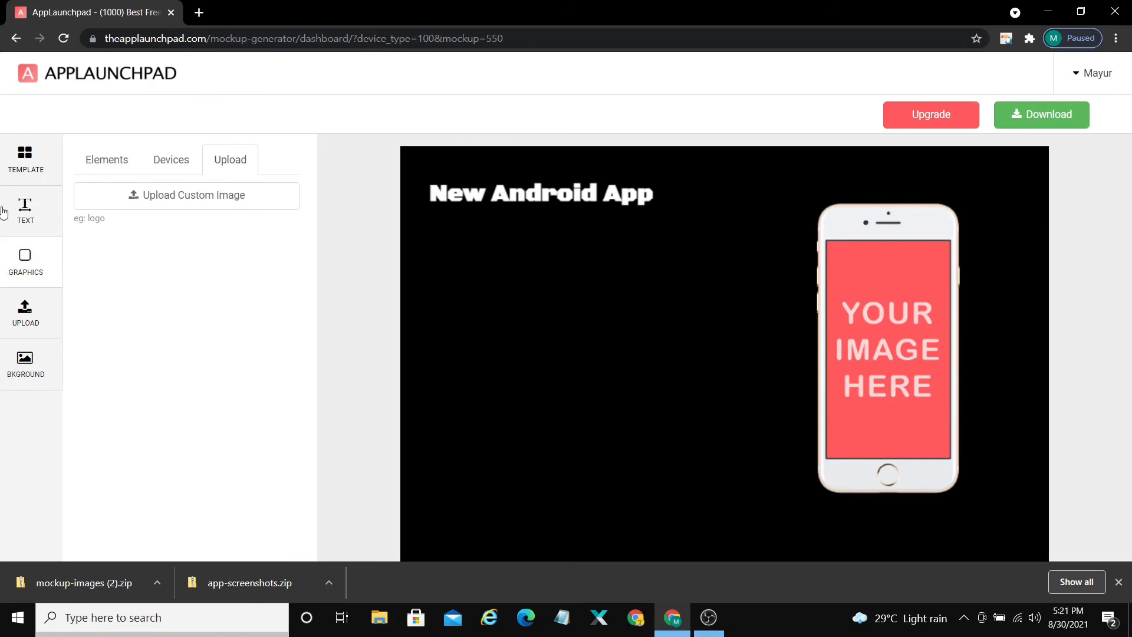
click(125, 171)
click(249, 291)
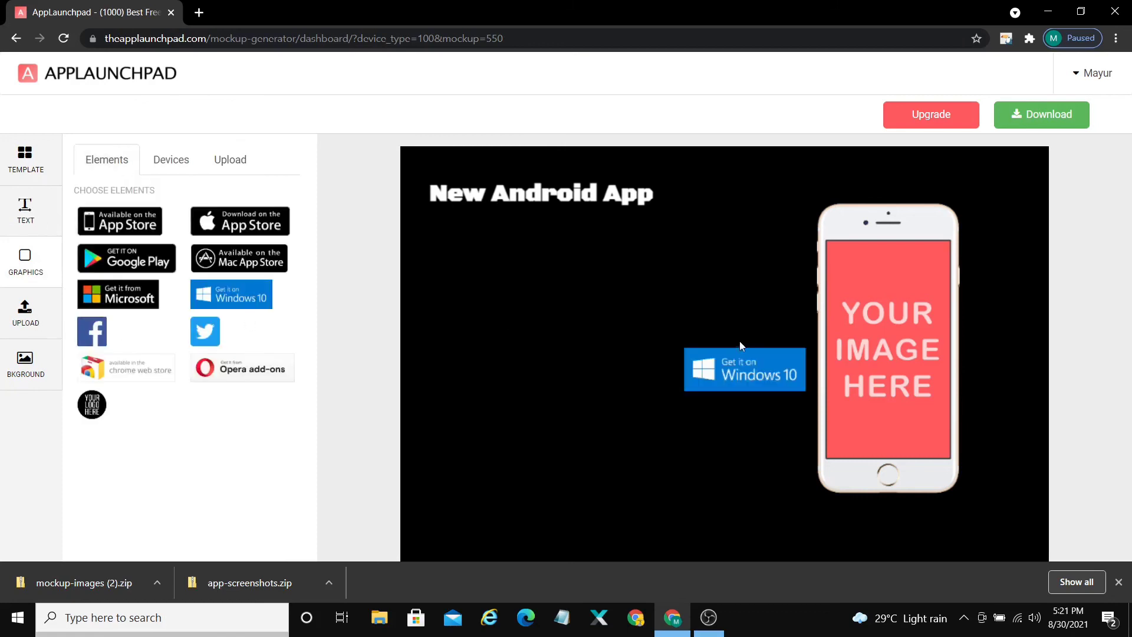
drag(768, 380, 519, 243)
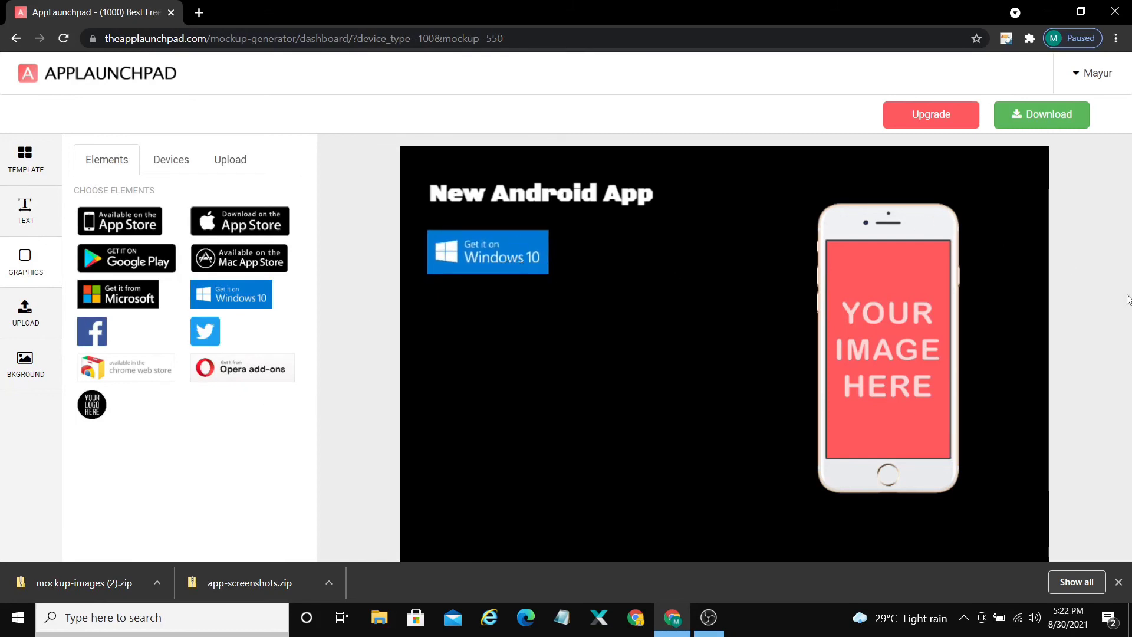
click(883, 367)
drag(883, 368, 790, 352)
Download the finished mockup image in High quality with the watermark
click(1056, 108)
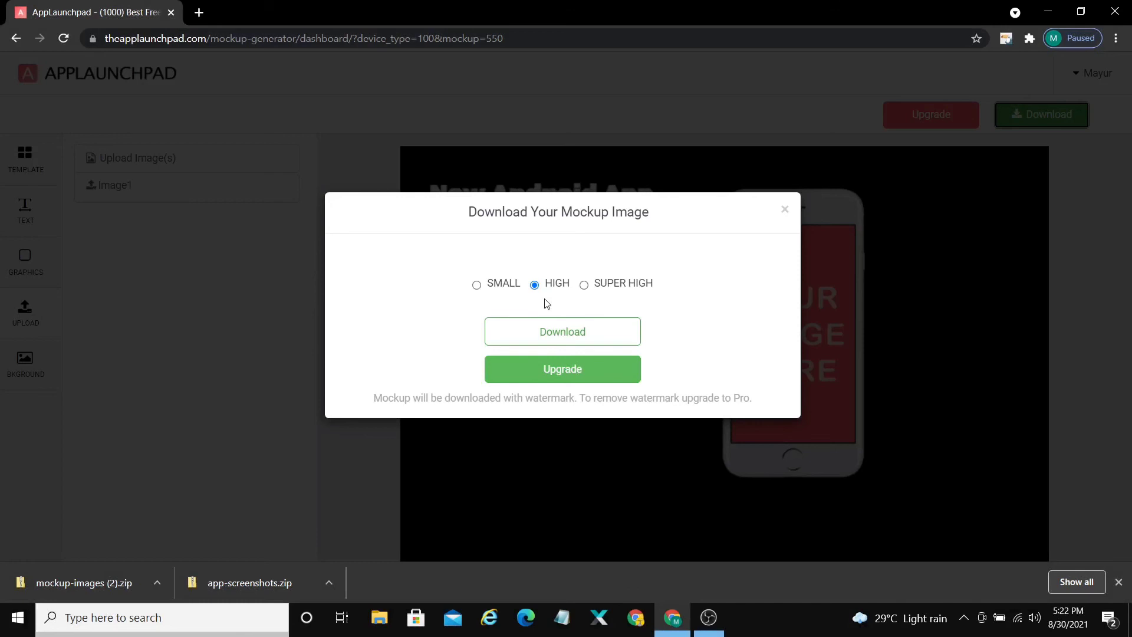
click(562, 331)
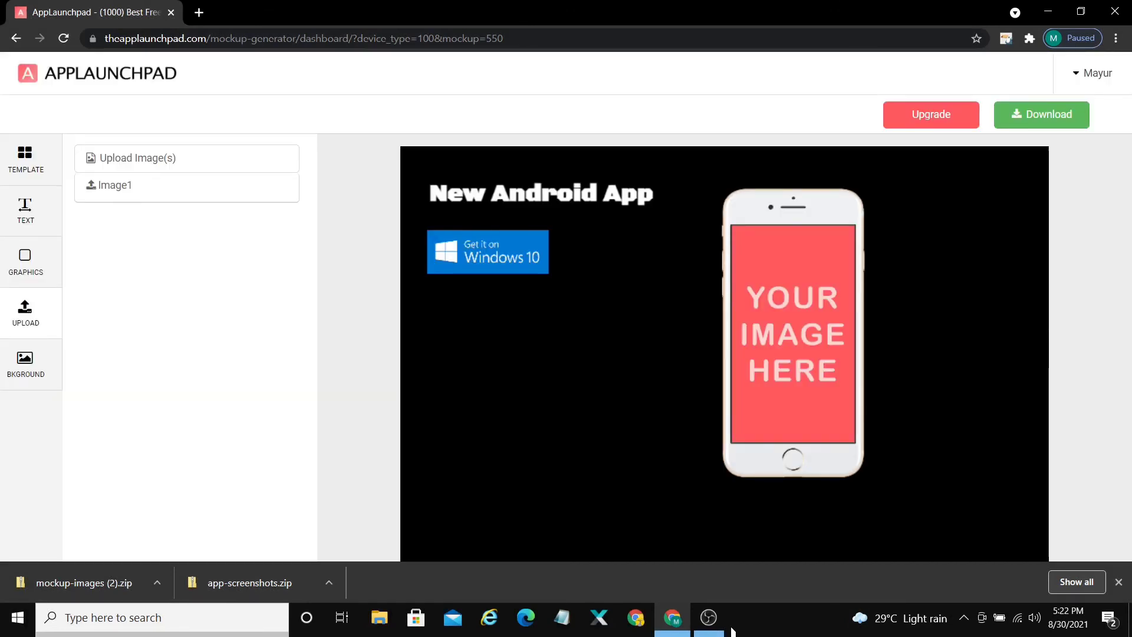
mouse_move(711, 624)
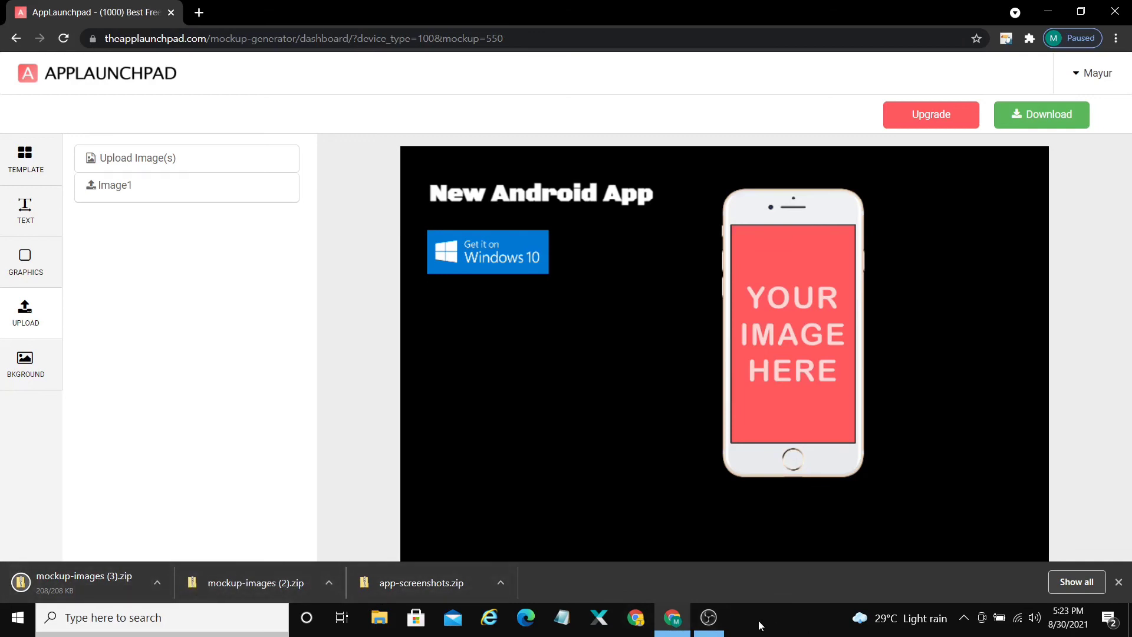
click(714, 625)
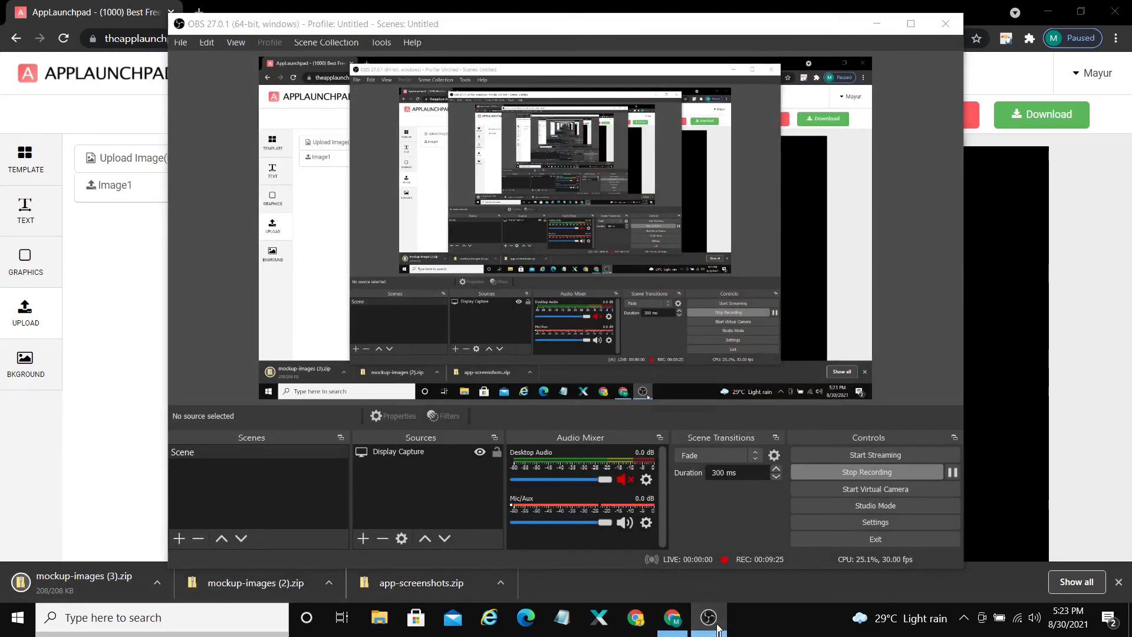
click(710, 618)
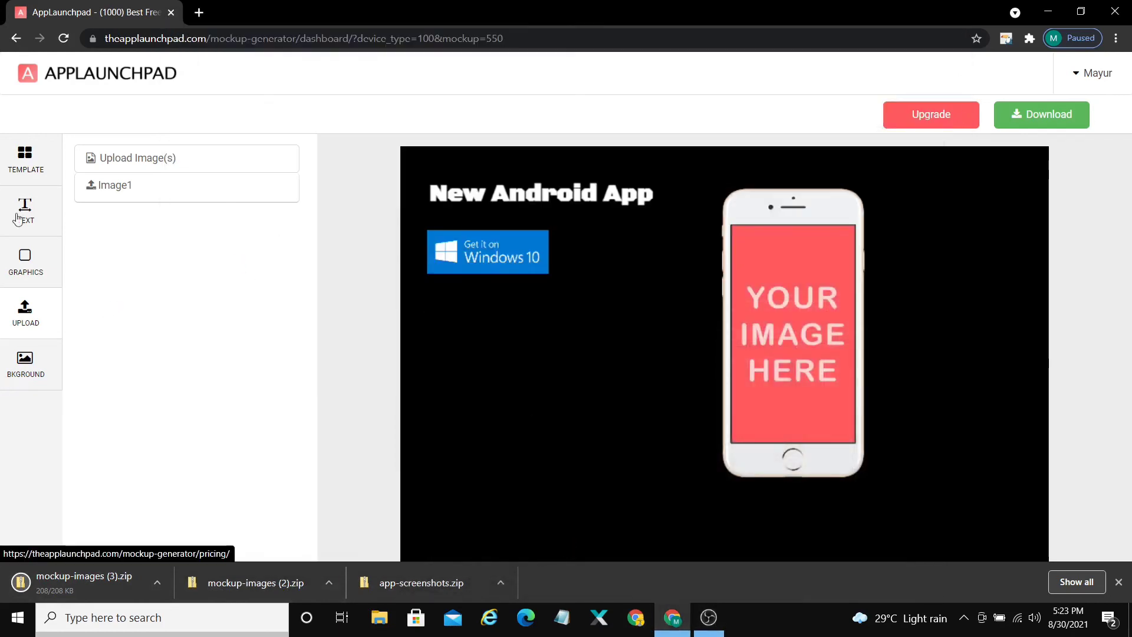
Replace the black canvas background with a transparent one
click(15, 366)
click(206, 291)
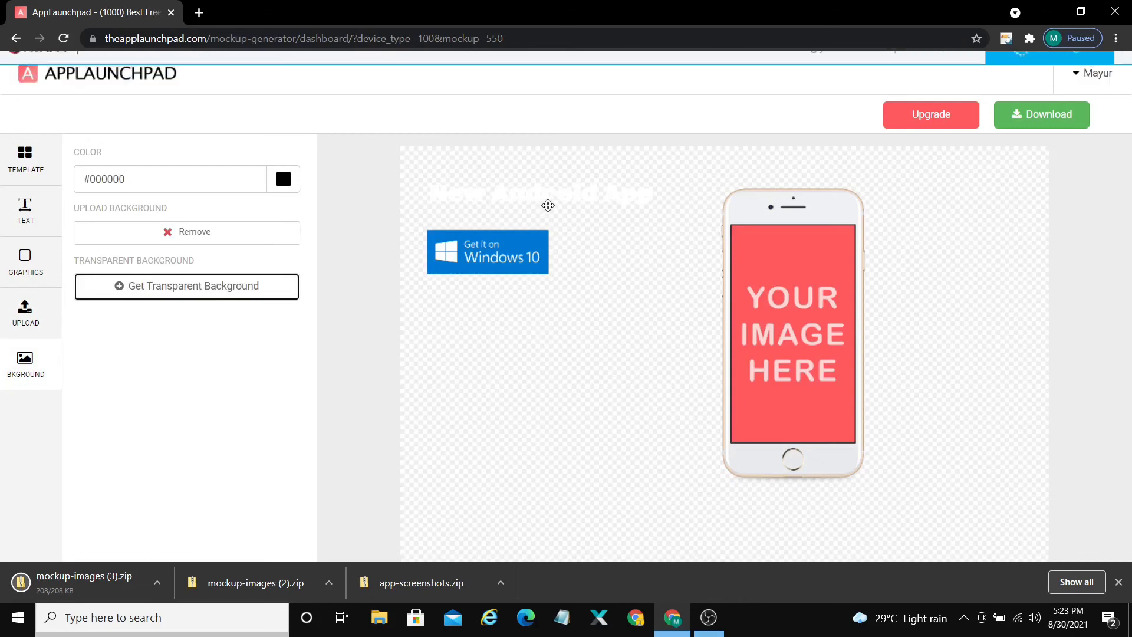